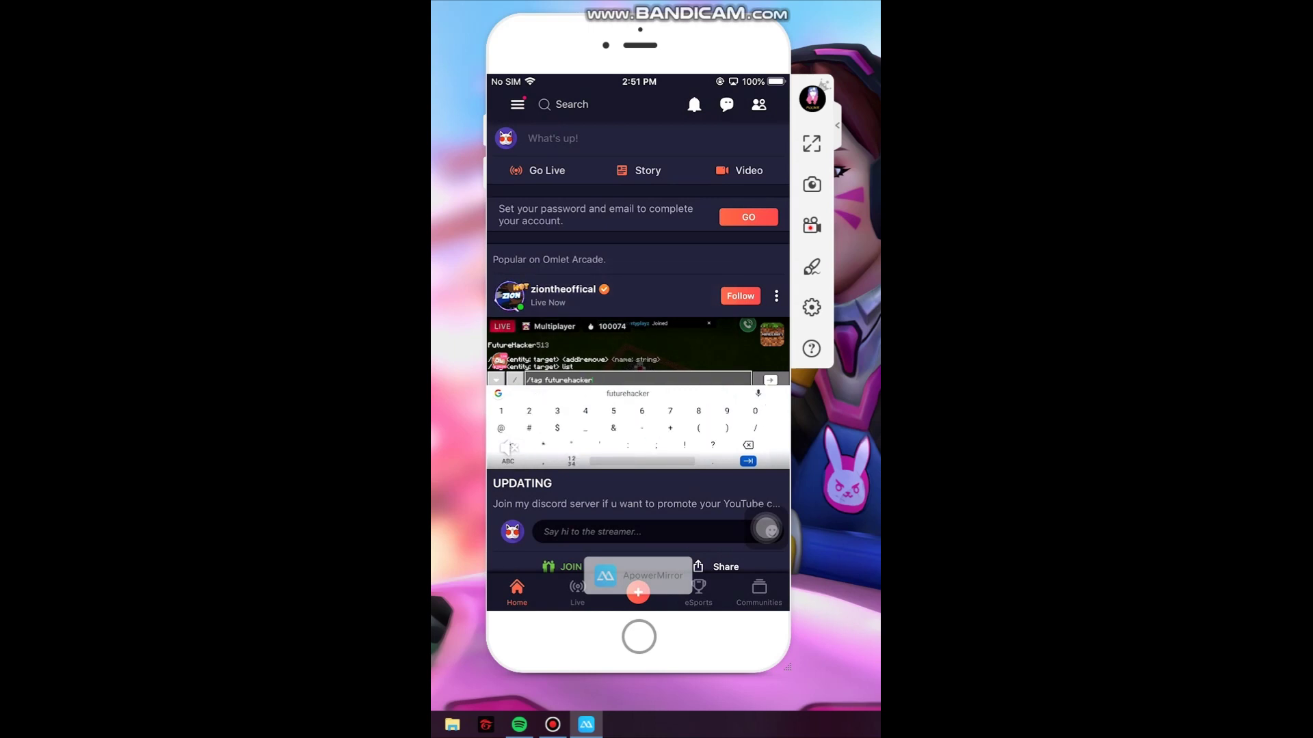
Start a Go Live stream setup from Omlet Arcade's Live tab and scroll toward the Facebook options.
{"action": "left_click", "coordinate": [577, 592]}
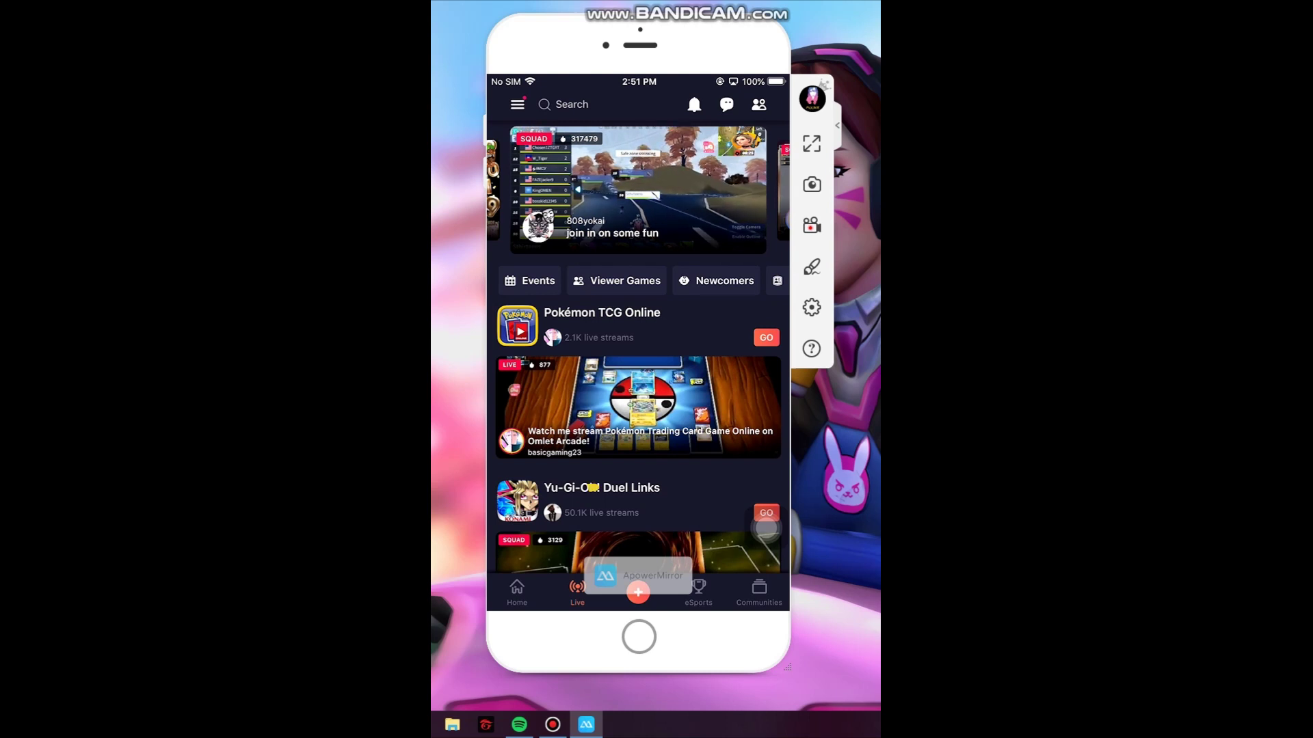
{"action": "left_click", "coordinate": [638, 592]}
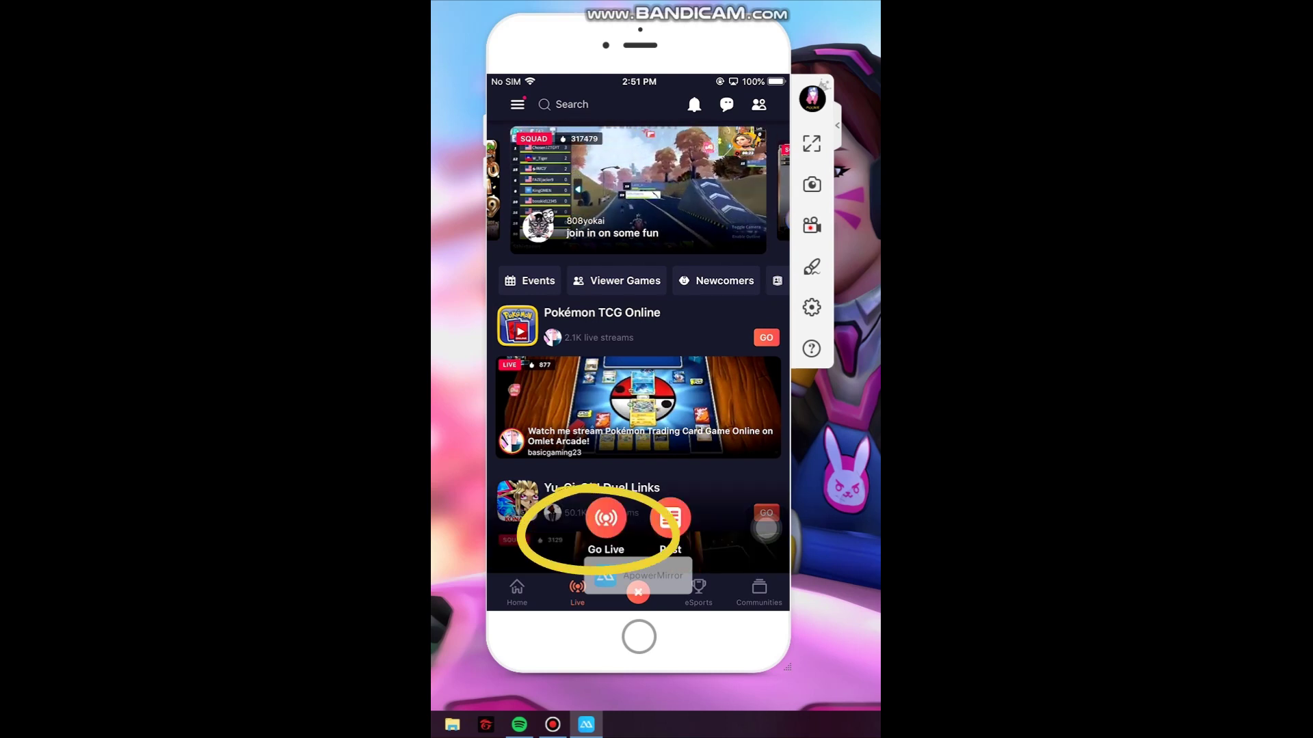
{"action": "left_click", "coordinate": [606, 518]}
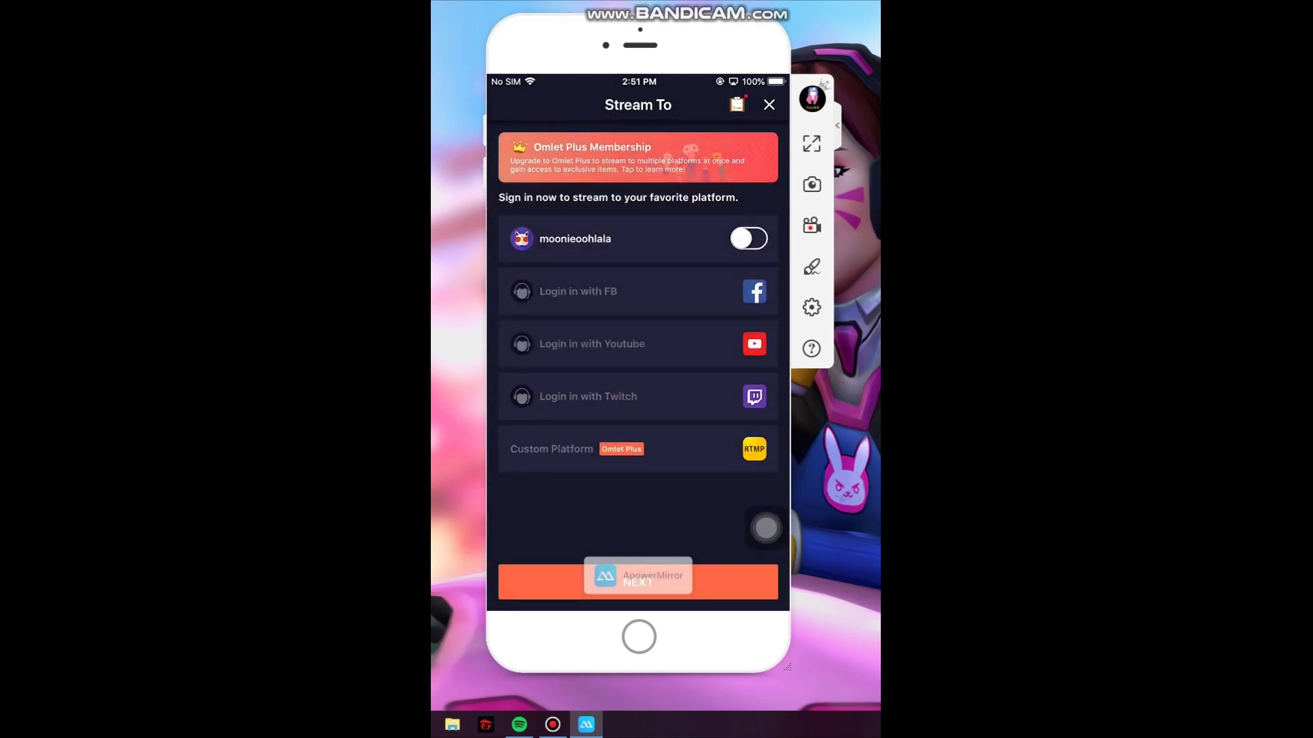
{"action": "scroll", "coordinate": [637, 294], "scroll_direction": "down", "scroll_amount": 1}
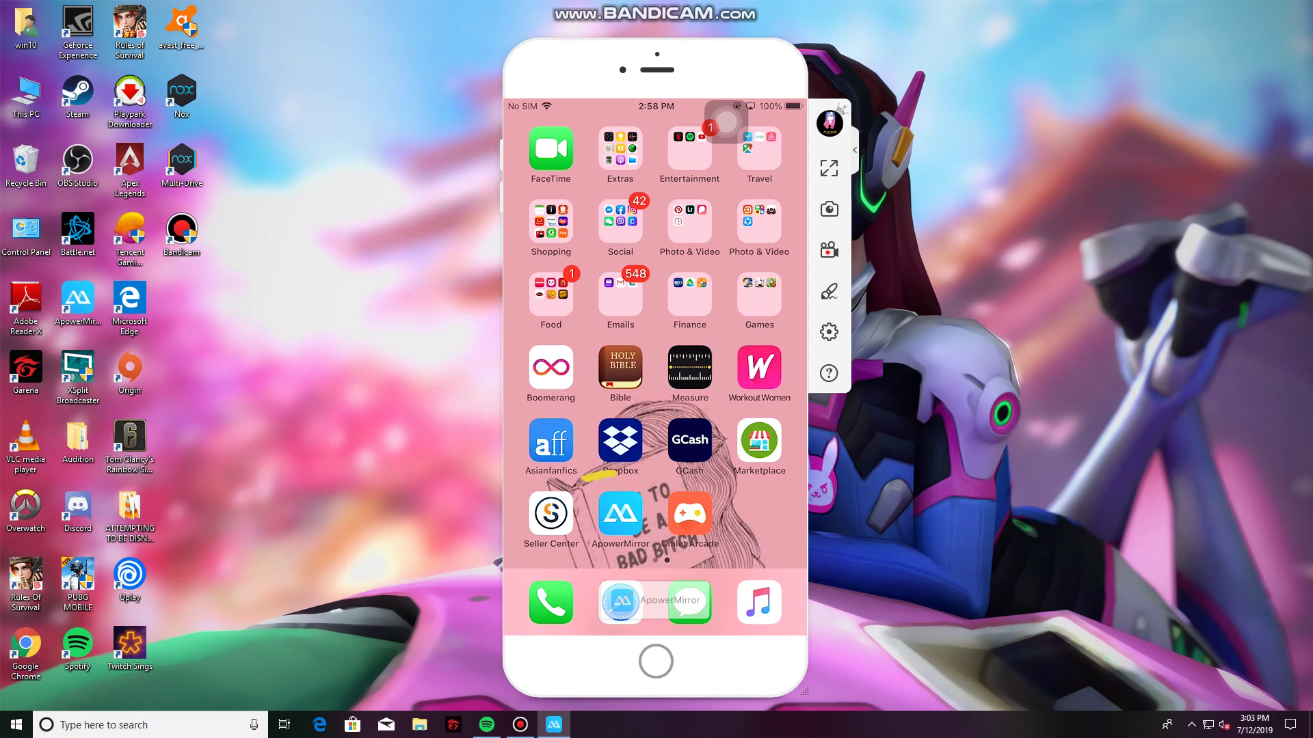
{"action": "mouse_move", "coordinate": [583, 478]}
{"action": "left_mouse_down"}
{"action": "mouse_move", "coordinate": [566, 526]}
{"action": "mouse_move", "coordinate": [595, 549]}
{"action": "mouse_move", "coordinate": [675, 525]}
{"action": "mouse_move", "coordinate": [629, 476]}
{"action": "left_mouse_up"}
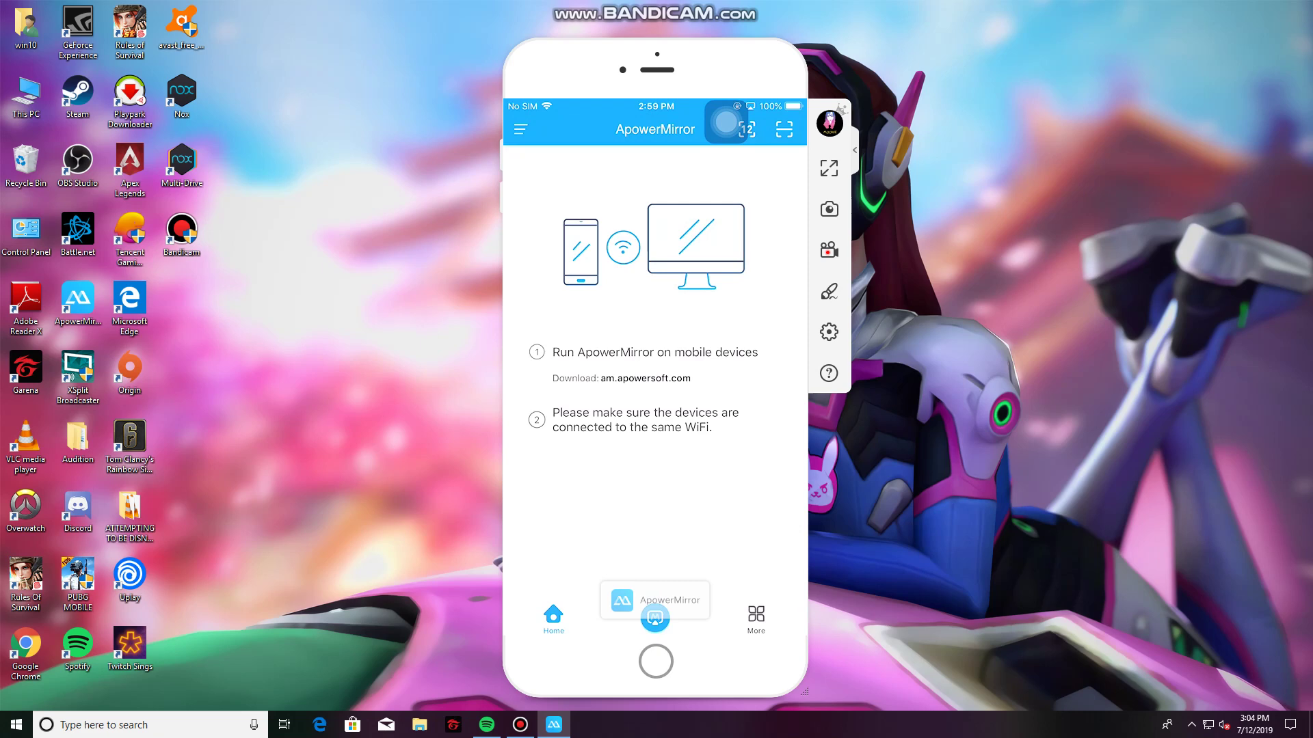
{"action": "left_click", "coordinate": [726, 122]}
{"action": "left_click", "coordinate": [659, 313]}
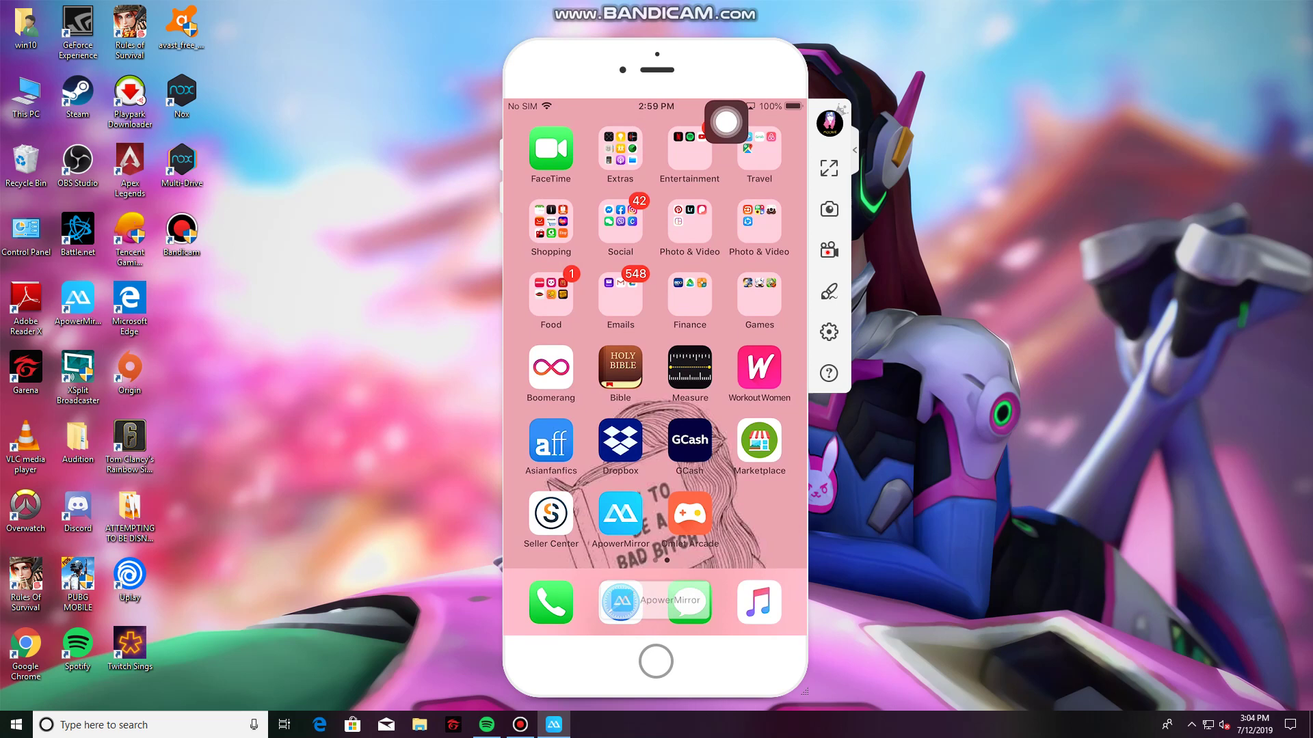
{"action": "mouse_move", "coordinate": [83, 113]}
{"action": "left_mouse_down"}
{"action": "mouse_move", "coordinate": [9, 164]}
{"action": "mouse_move", "coordinate": [122, 200]}
{"action": "mouse_move", "coordinate": [141, 129]}
{"action": "mouse_move", "coordinate": [37, 127]}
{"action": "left_mouse_up"}
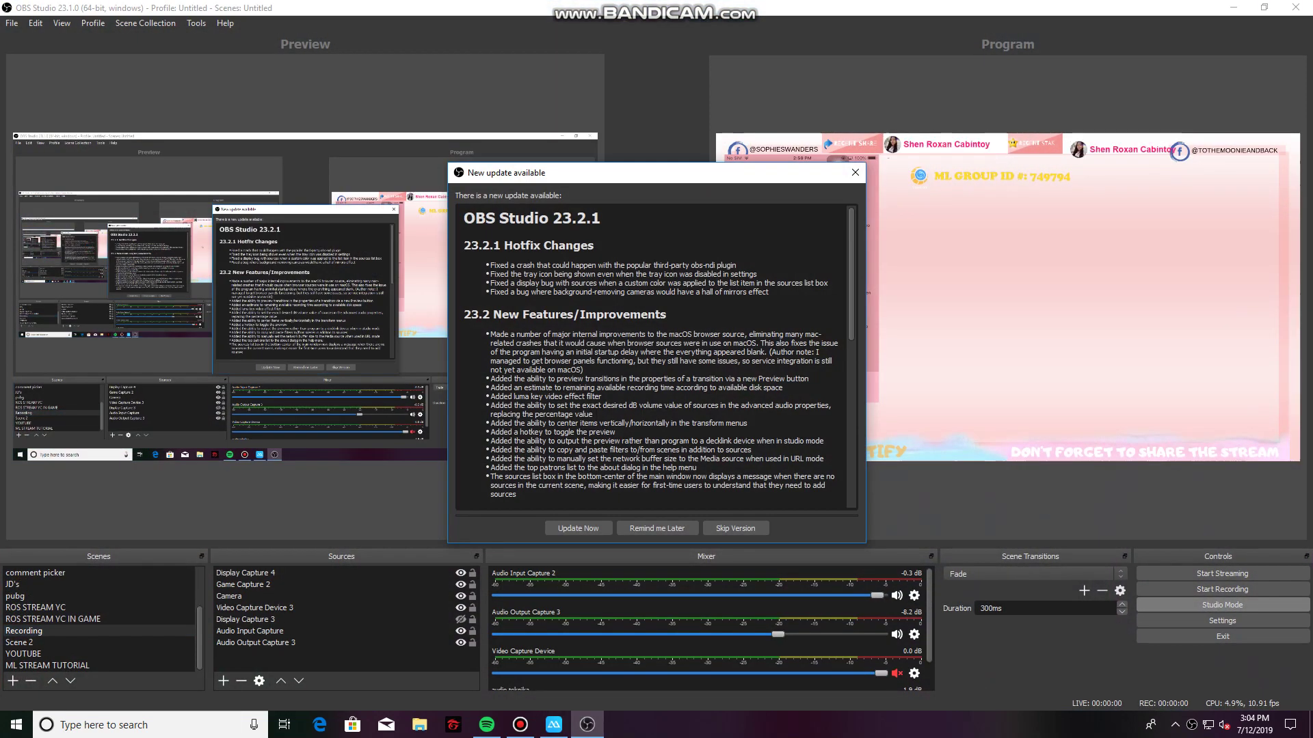
Postpone the OBS update with Remind me Later and select the ML STREAM TUTORIAL scene.
{"action": "left_click", "coordinate": [687, 528]}
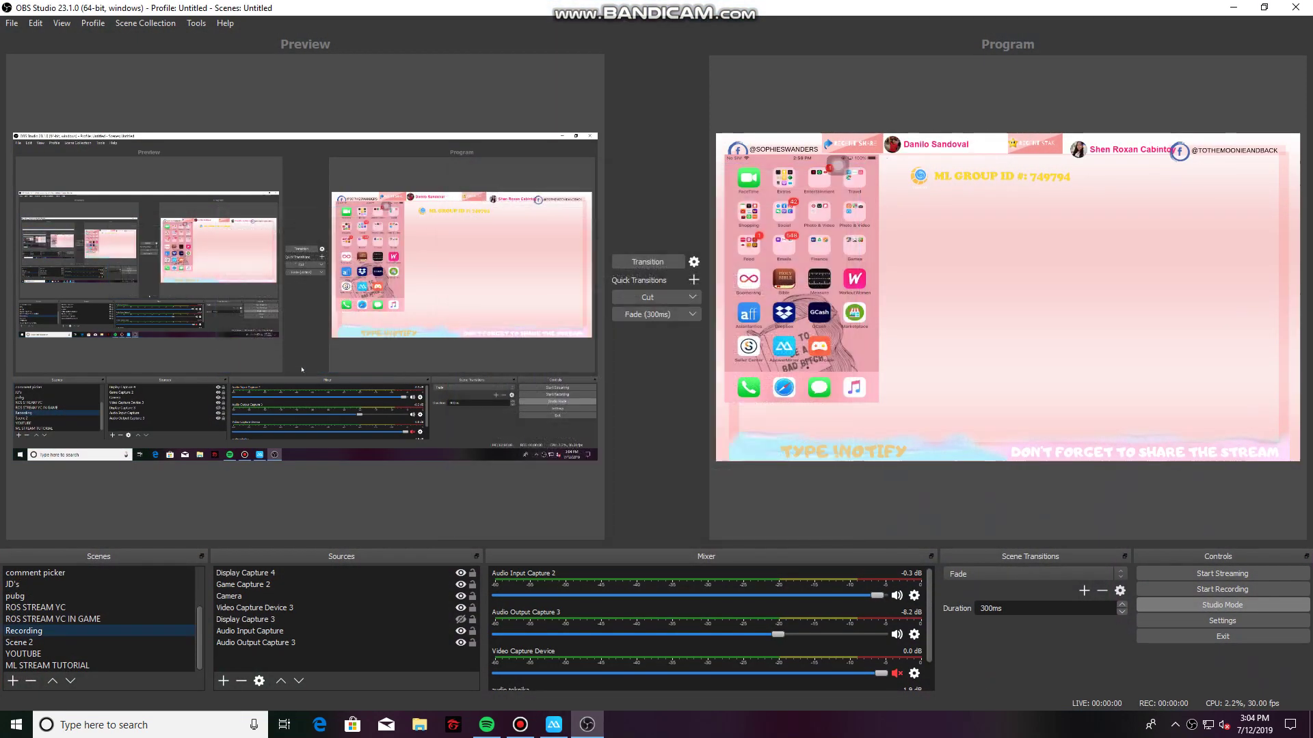
{"action": "mouse_move", "coordinate": [108, 517]}
{"action": "left_mouse_down"}
{"action": "mouse_move", "coordinate": [50, 540]}
{"action": "mouse_move", "coordinate": [103, 610]}
{"action": "mouse_move", "coordinate": [179, 551]}
{"action": "mouse_move", "coordinate": [72, 519]}
{"action": "left_mouse_up"}
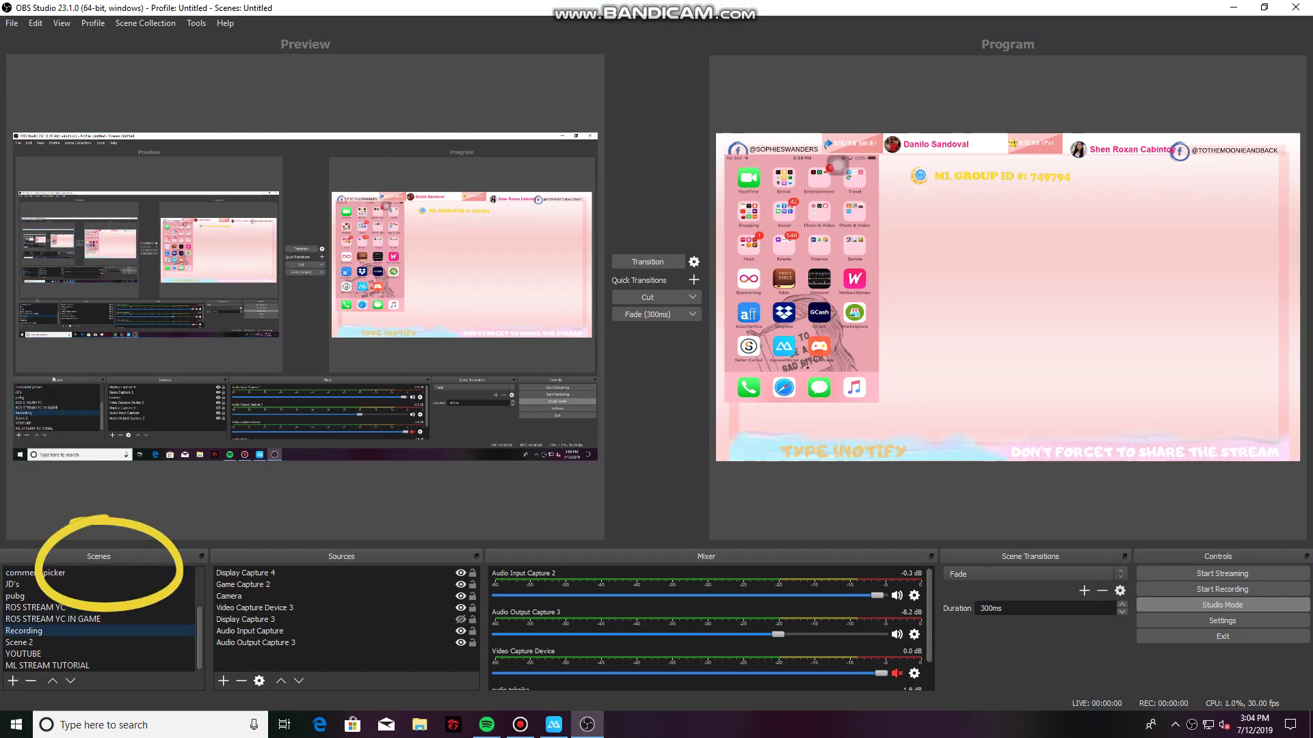
{"action": "mouse_move", "coordinate": [344, 513]}
{"action": "left_mouse_down"}
{"action": "mouse_move", "coordinate": [277, 573]}
{"action": "mouse_move", "coordinate": [392, 595]}
{"action": "mouse_move", "coordinate": [403, 528]}
{"action": "mouse_move", "coordinate": [281, 543]}
{"action": "left_mouse_up"}
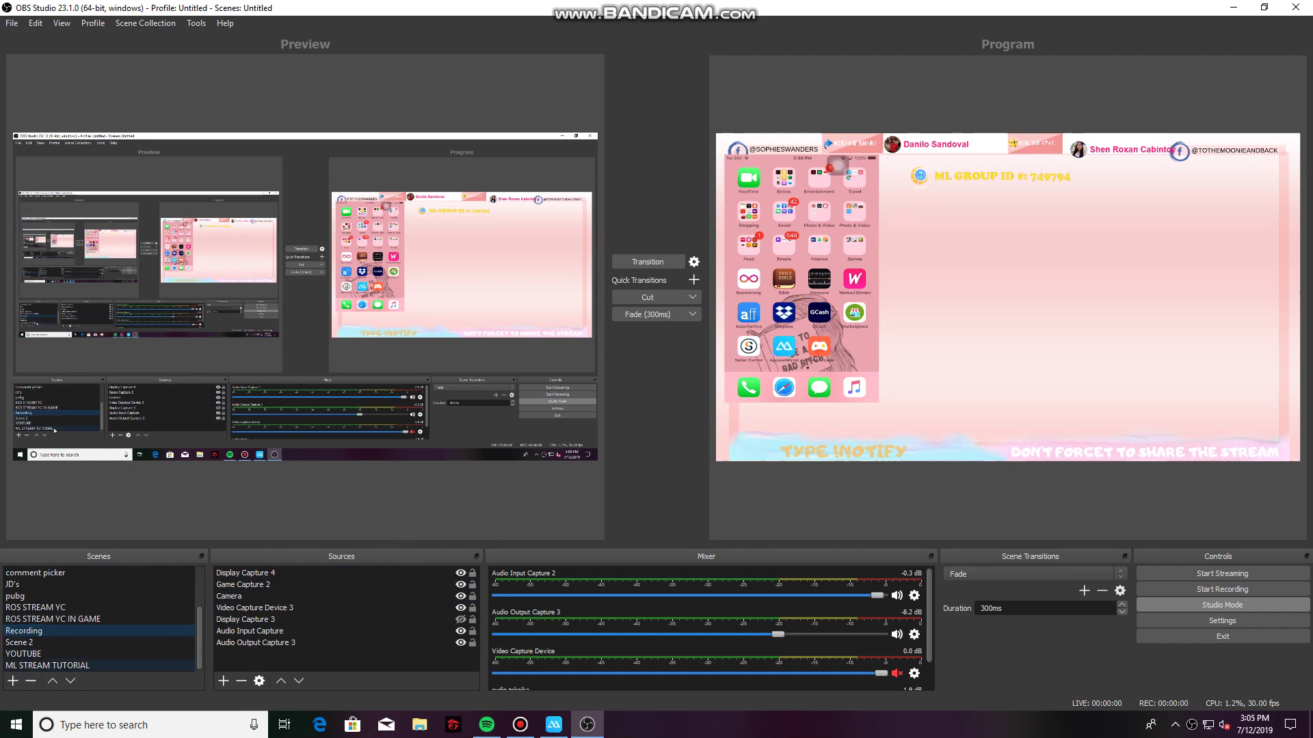
{"action": "left_click", "coordinate": [95, 665]}
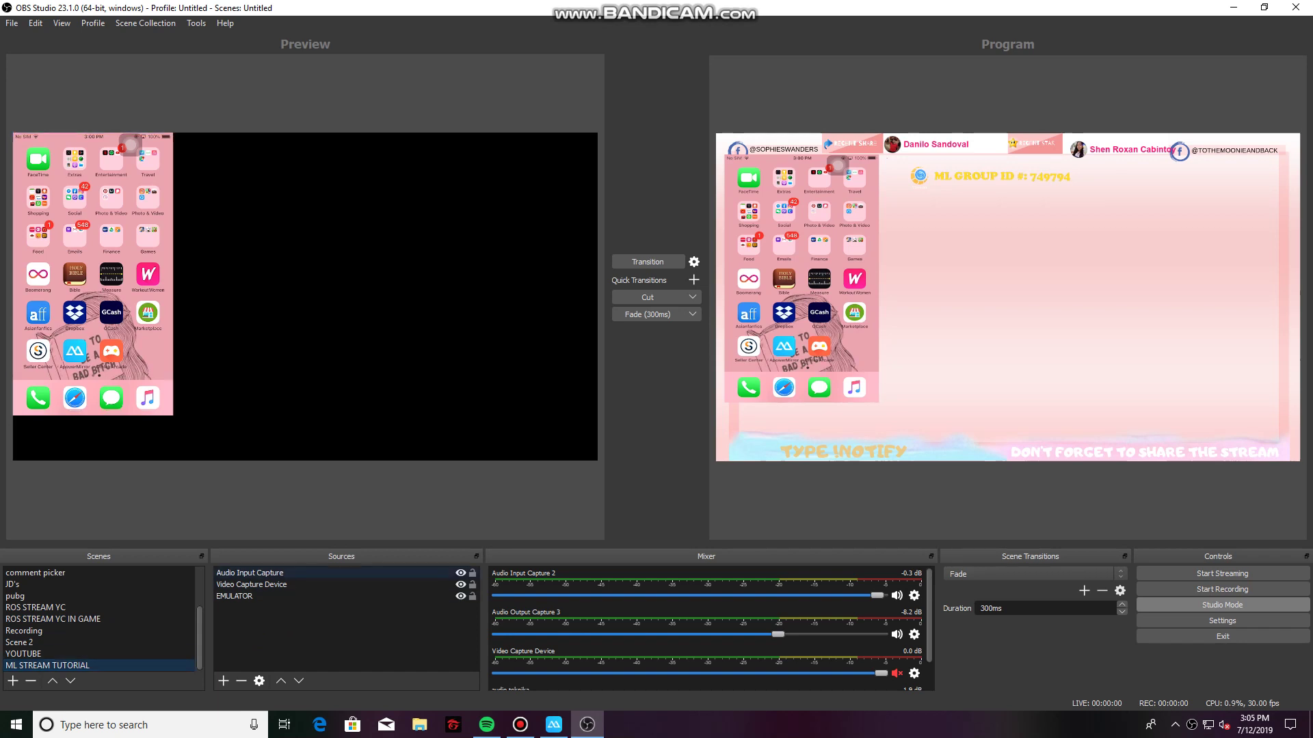
Delete all three existing sources from the ML STREAM TUTORIAL scene.
{"action": "key", "text": "ctrl+a"}
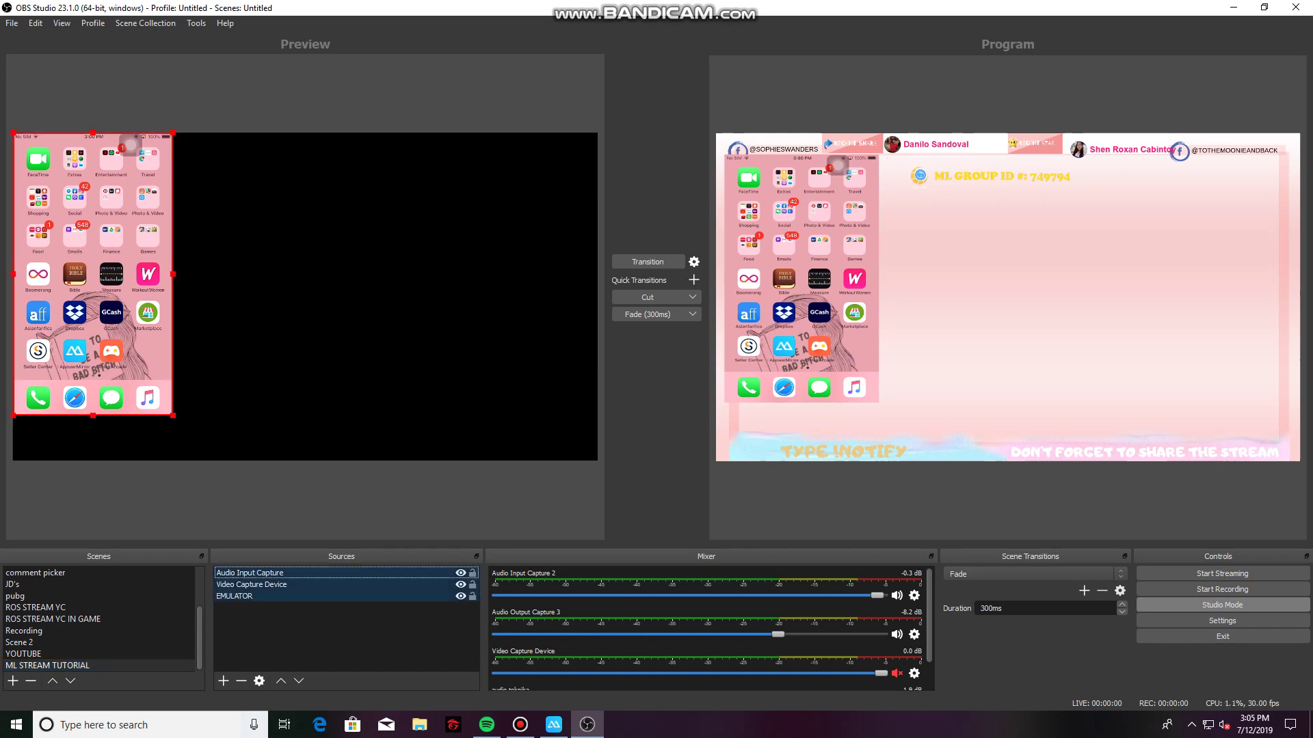
{"action": "left_click", "coordinate": [241, 681]}
{"action": "left_click", "coordinate": [687, 378]}
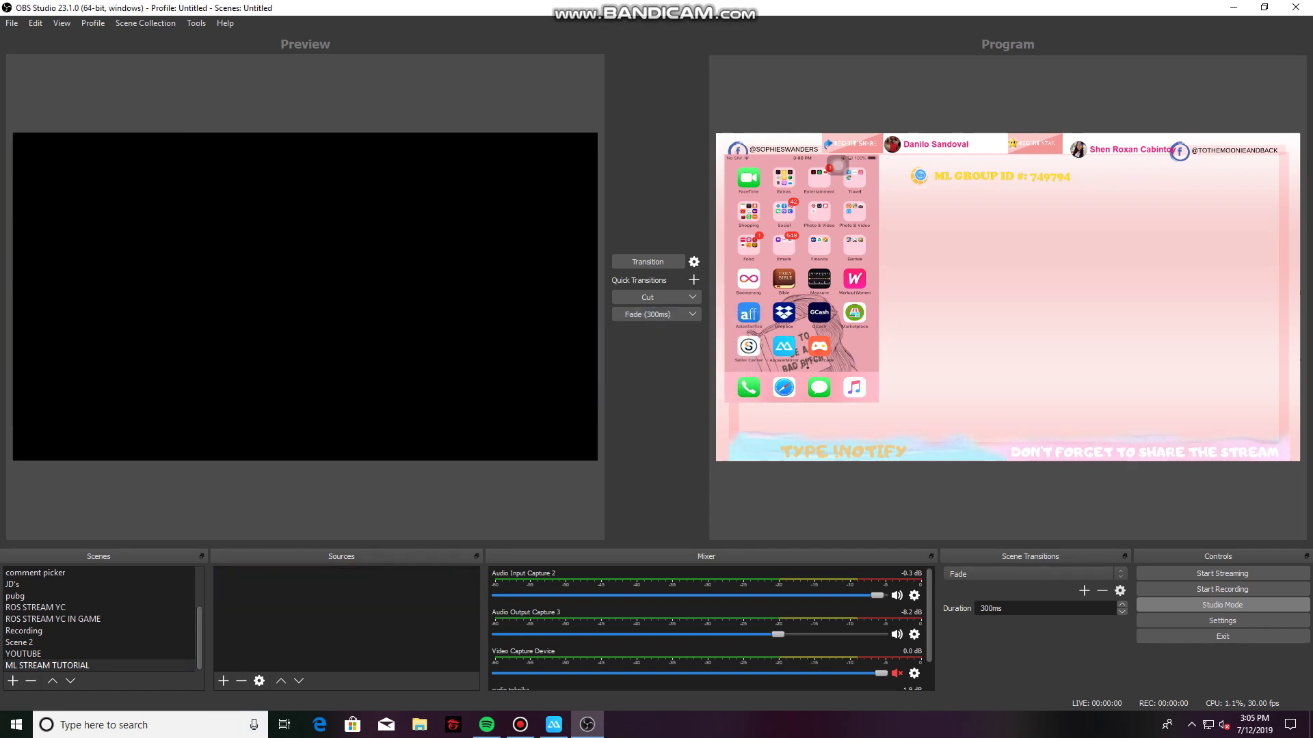
Add a Window Capture named MOBILE LEGENDS MIRROR capturing the ApowerMirror Main window.
{"action": "left_click", "coordinate": [223, 681]}
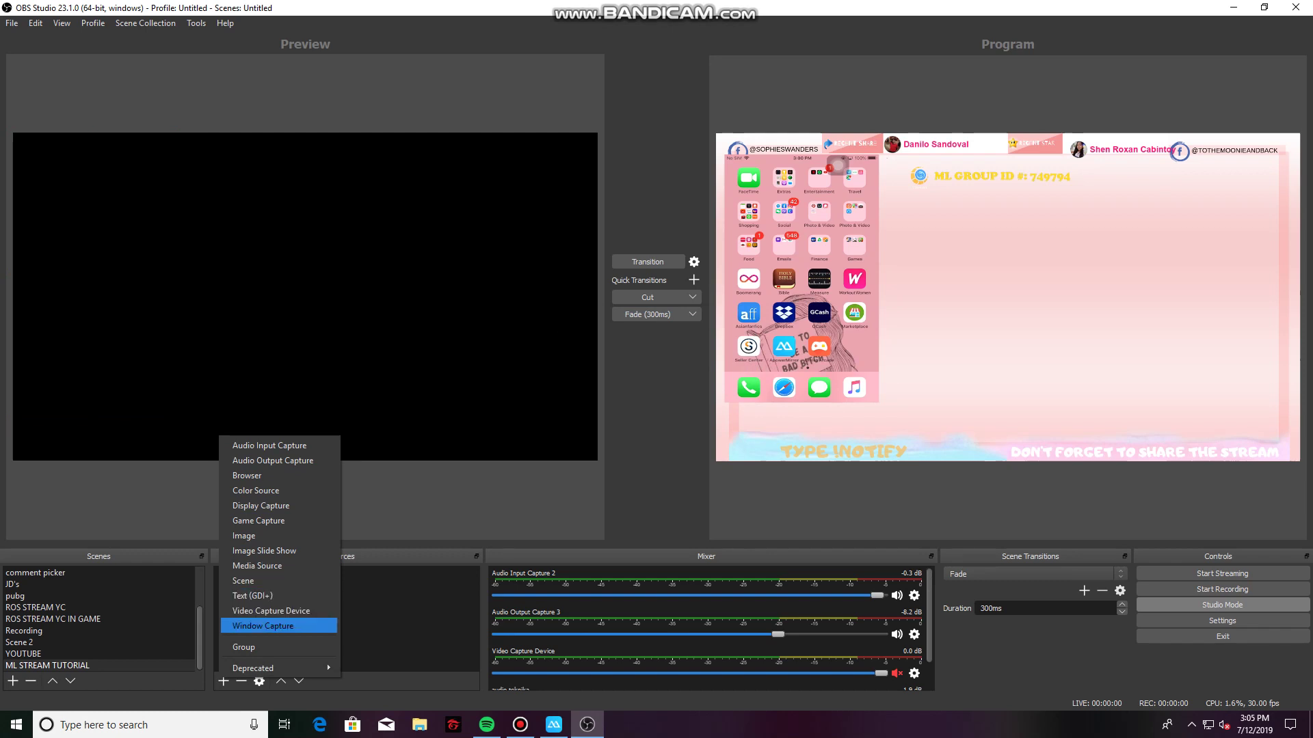
{"action": "left_click", "coordinate": [263, 626]}
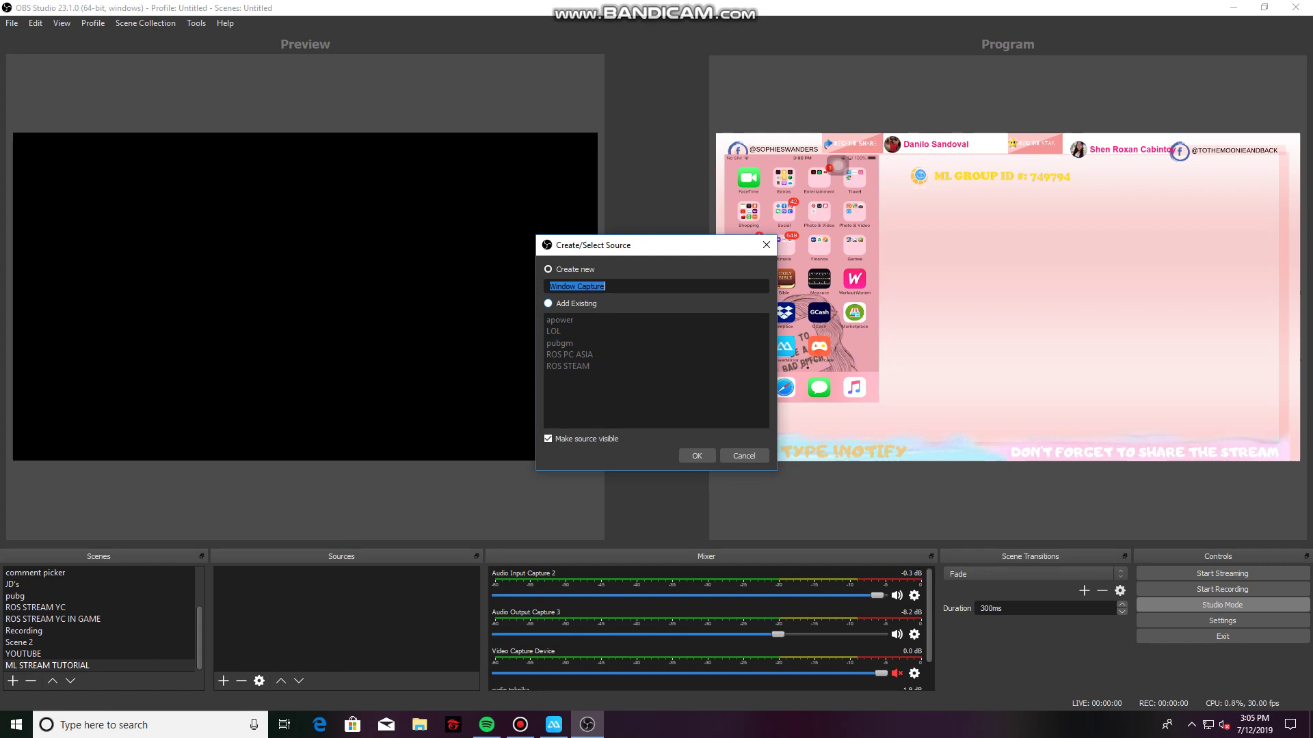
{"action": "left_click", "coordinate": [559, 320]}
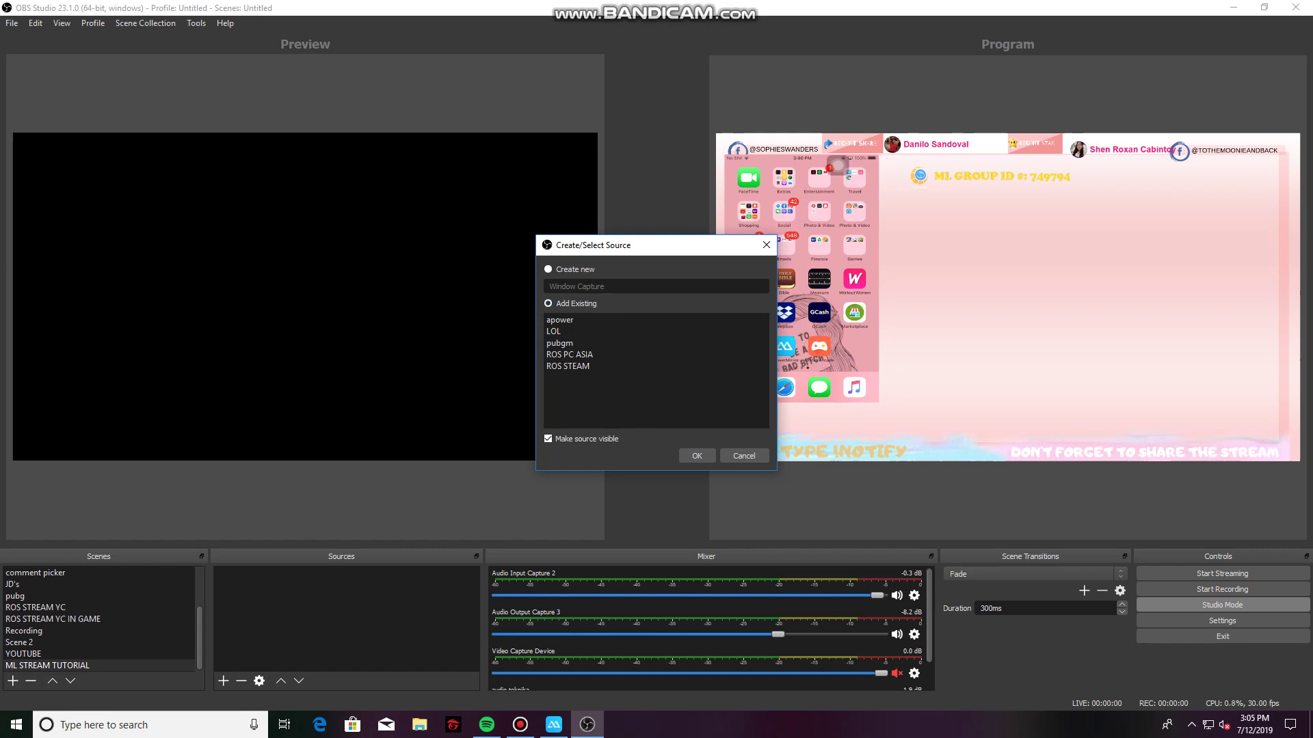
{"action": "left_click", "coordinate": [548, 269]}
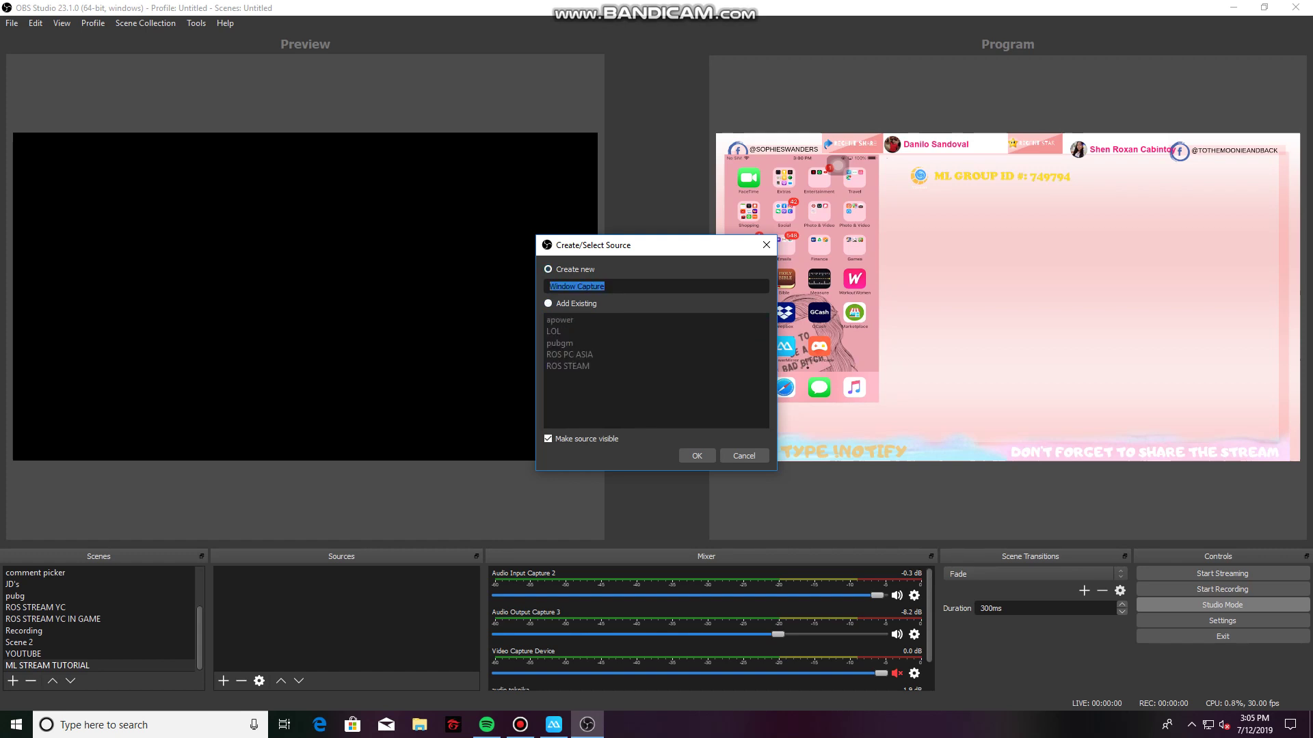
{"action": "type", "text": "MOBILE LEGENDS MIRROR"}
{"action": "left_click", "coordinate": [697, 455]}
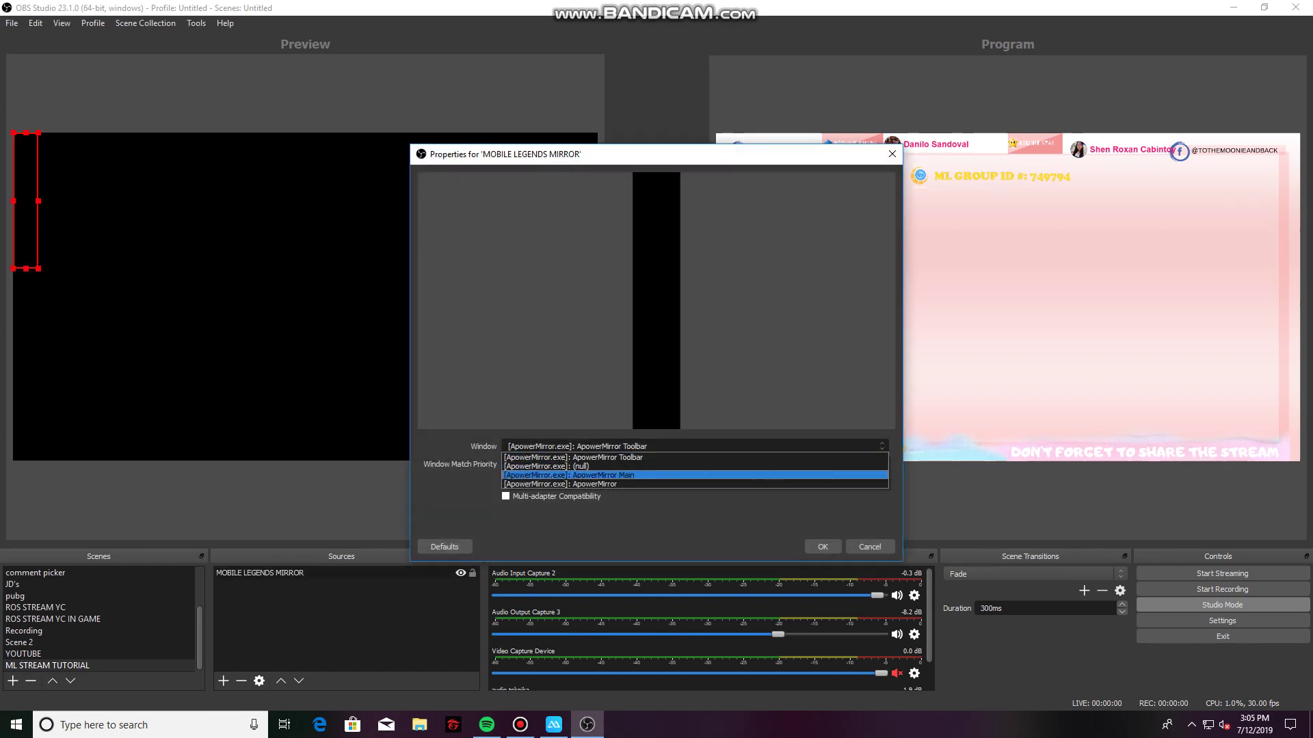
{"action": "left_click", "coordinate": [603, 475]}
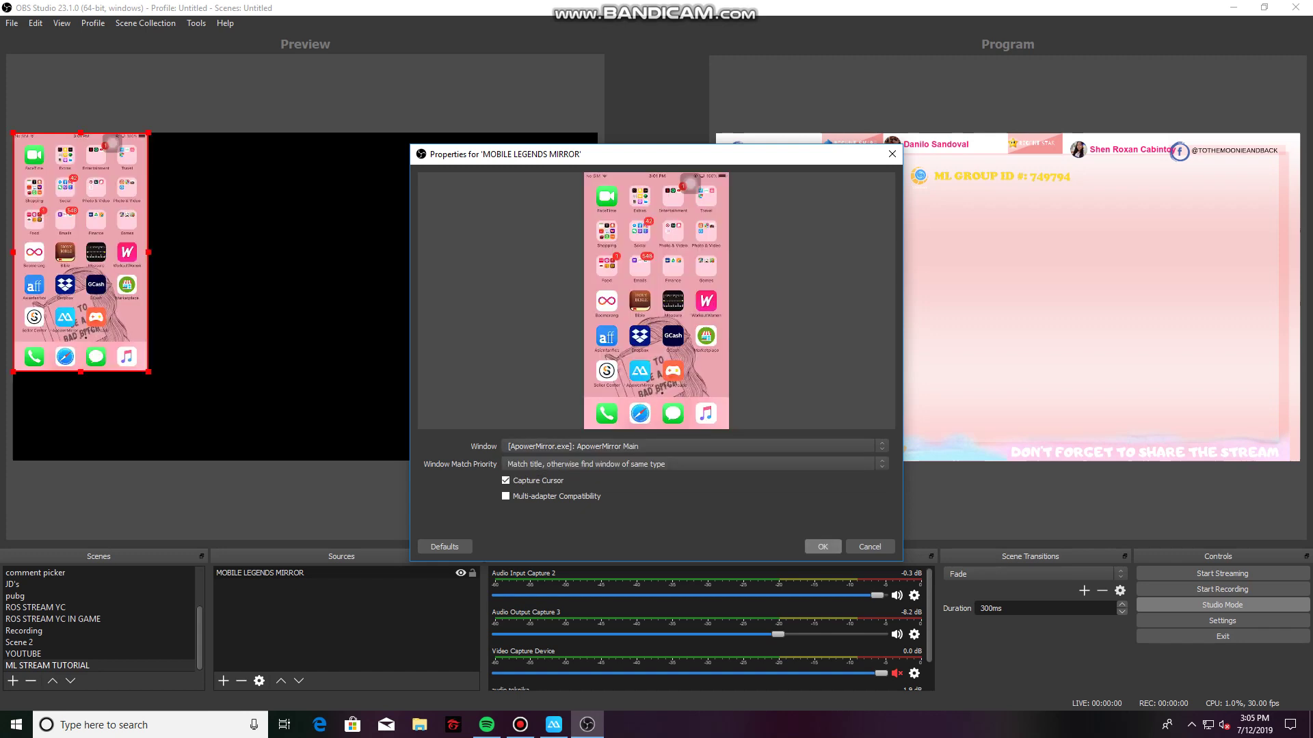
{"action": "left_click", "coordinate": [823, 547]}
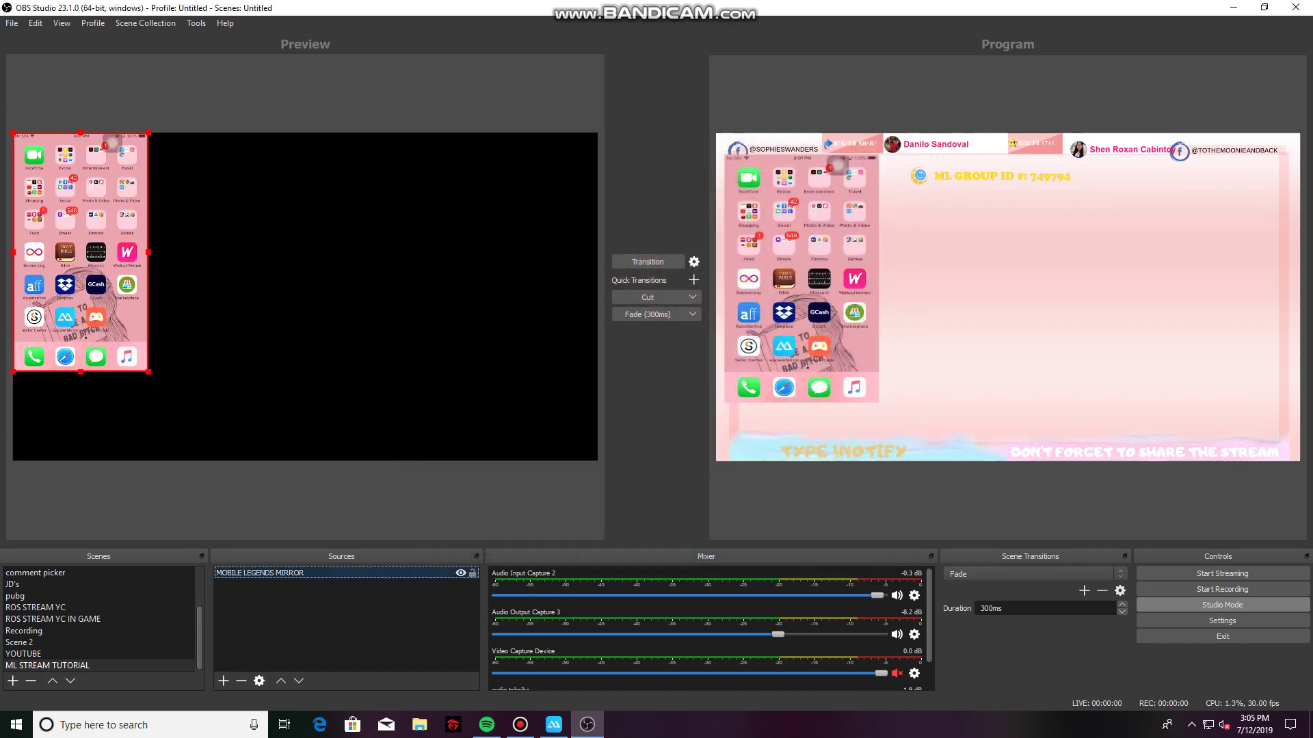
Snap the phone mirror to the canvas's top-left corner and stretch it to fill the canvas.
{"action": "left_click_drag", "start_coordinate": [80, 251], "coordinate": [136, 275]}
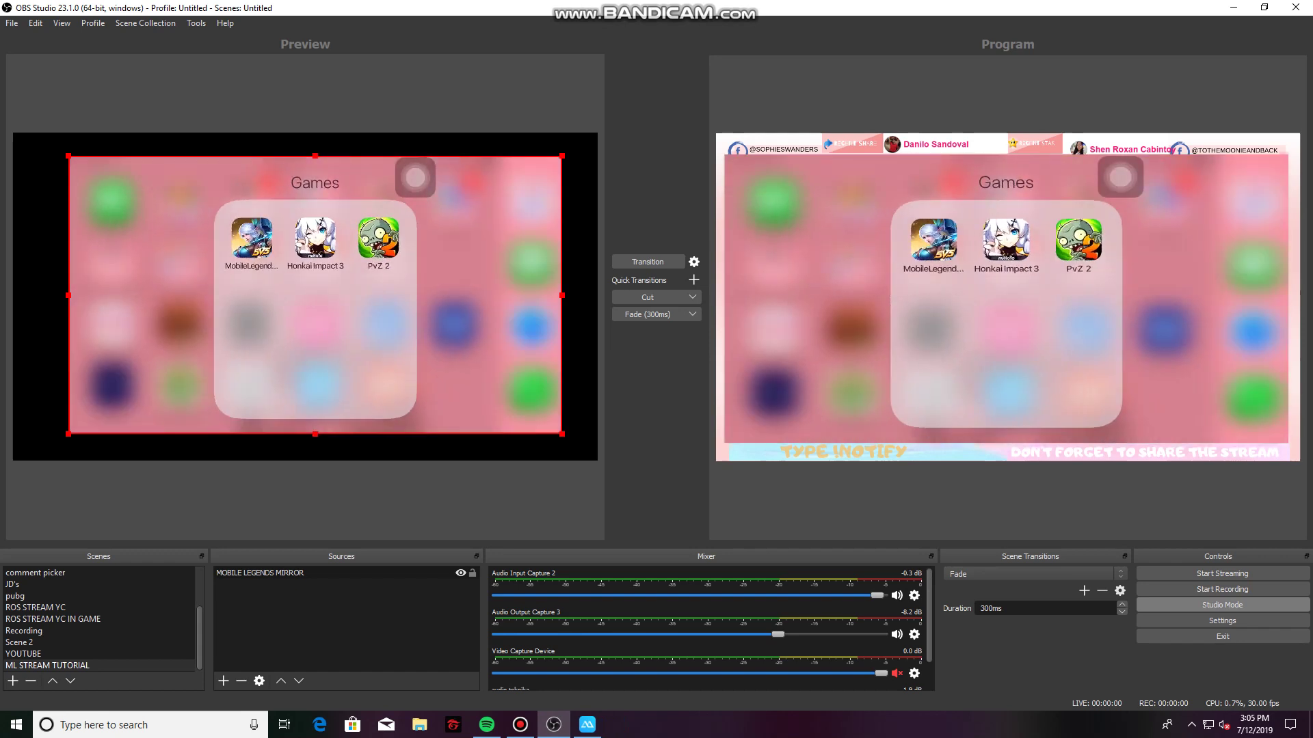
{"action": "left_click_drag", "start_coordinate": [315, 308], "coordinate": [259, 284]}
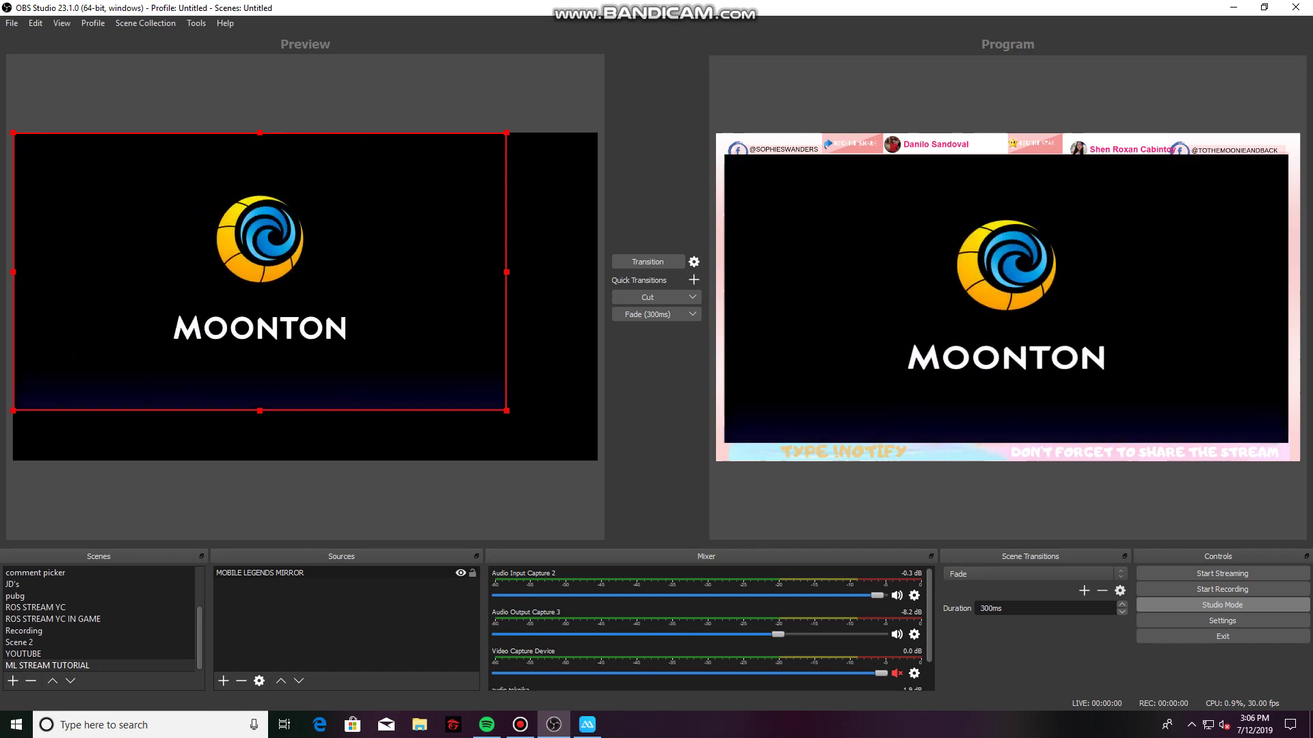
{"action": "left_click_drag", "start_coordinate": [505, 271], "coordinate": [597, 271]}
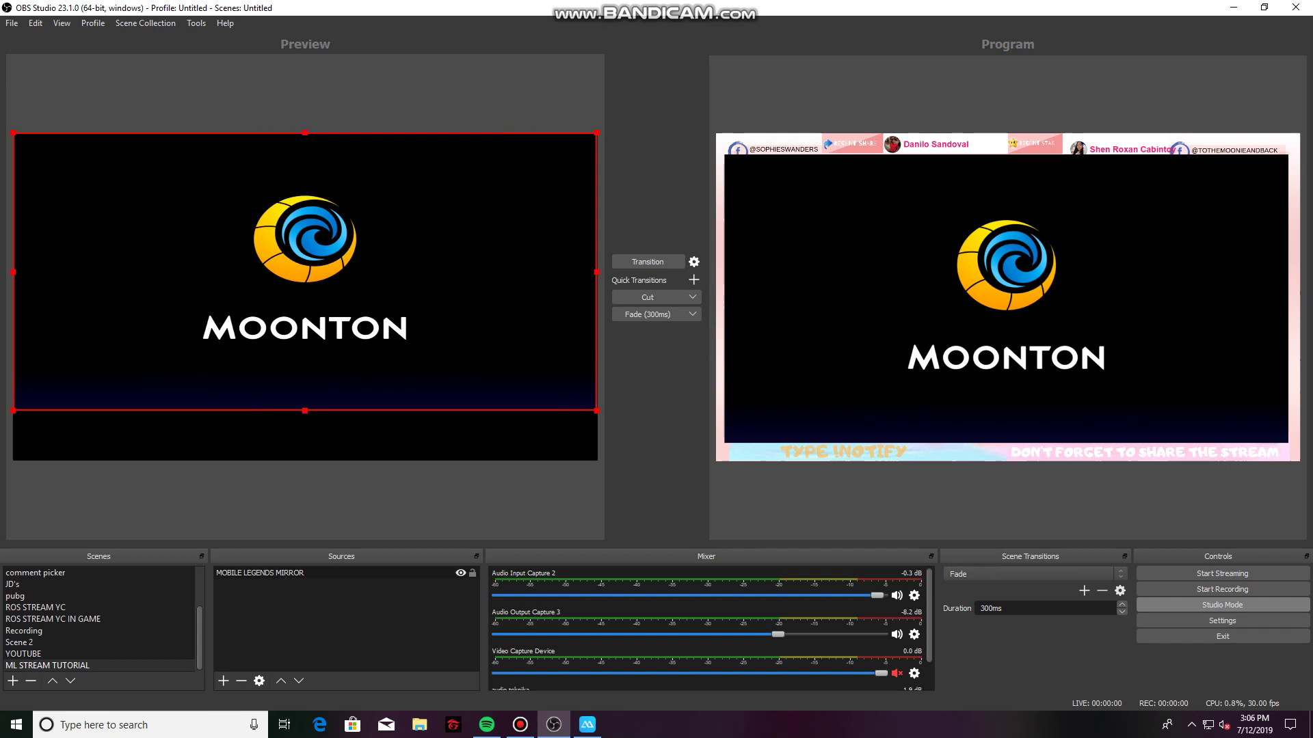
{"action": "left_click_drag", "start_coordinate": [305, 410], "coordinate": [305, 461]}
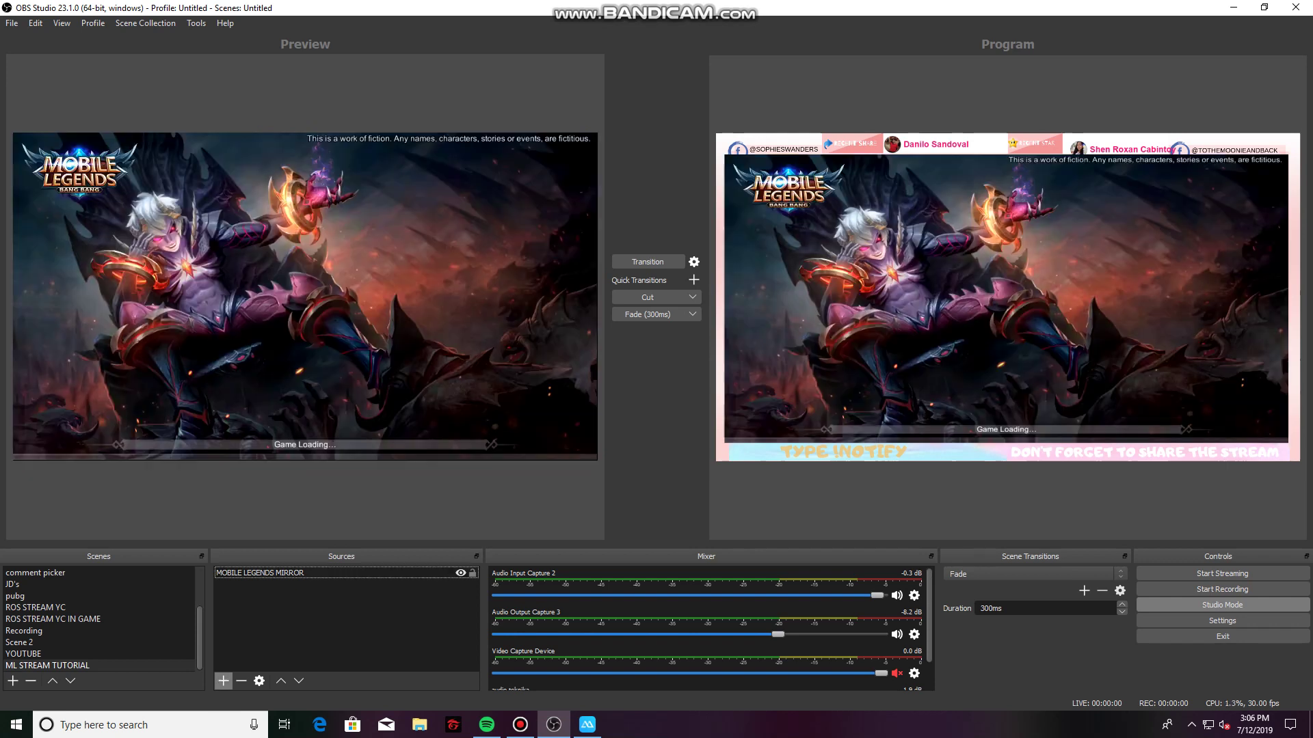
Add an Audio Input Capture source named MICROPHONE using the ATR USB microphone.
{"action": "left_click", "coordinate": [224, 681]}
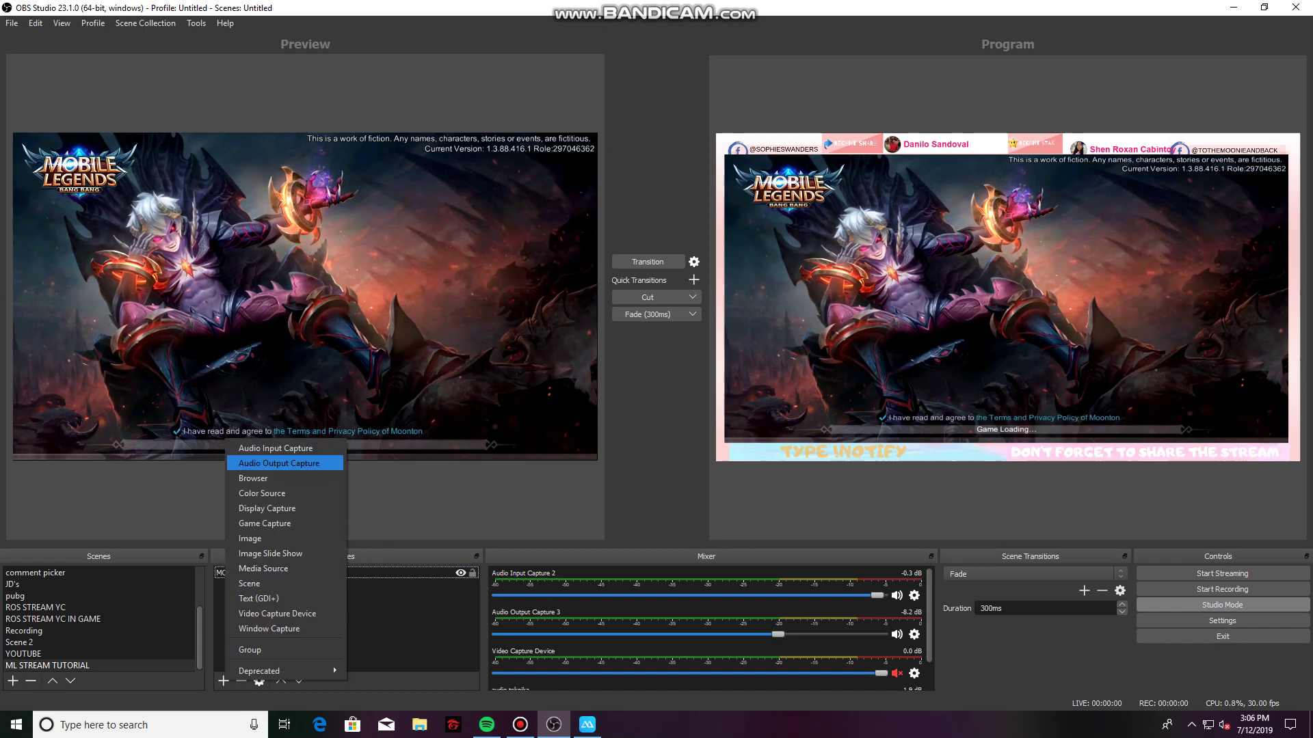
{"action": "left_click", "coordinate": [275, 448]}
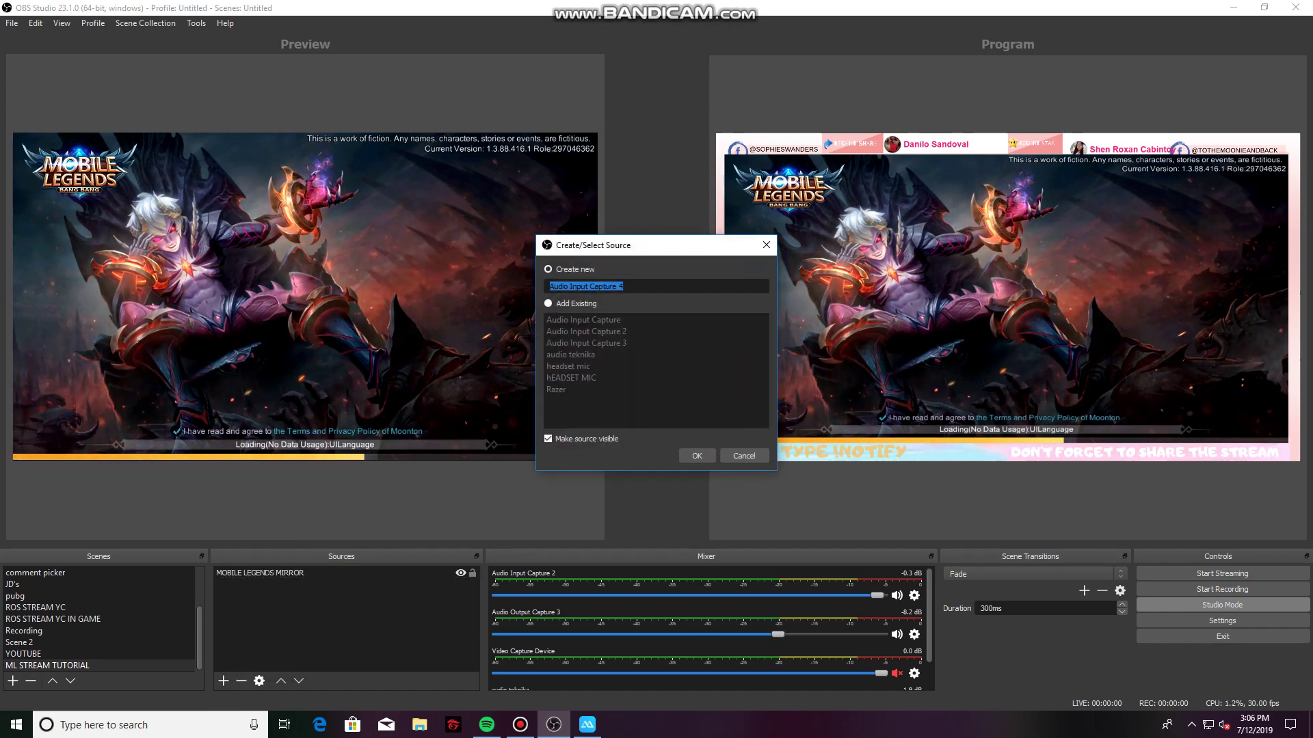
{"action": "key", "text": "Return"}
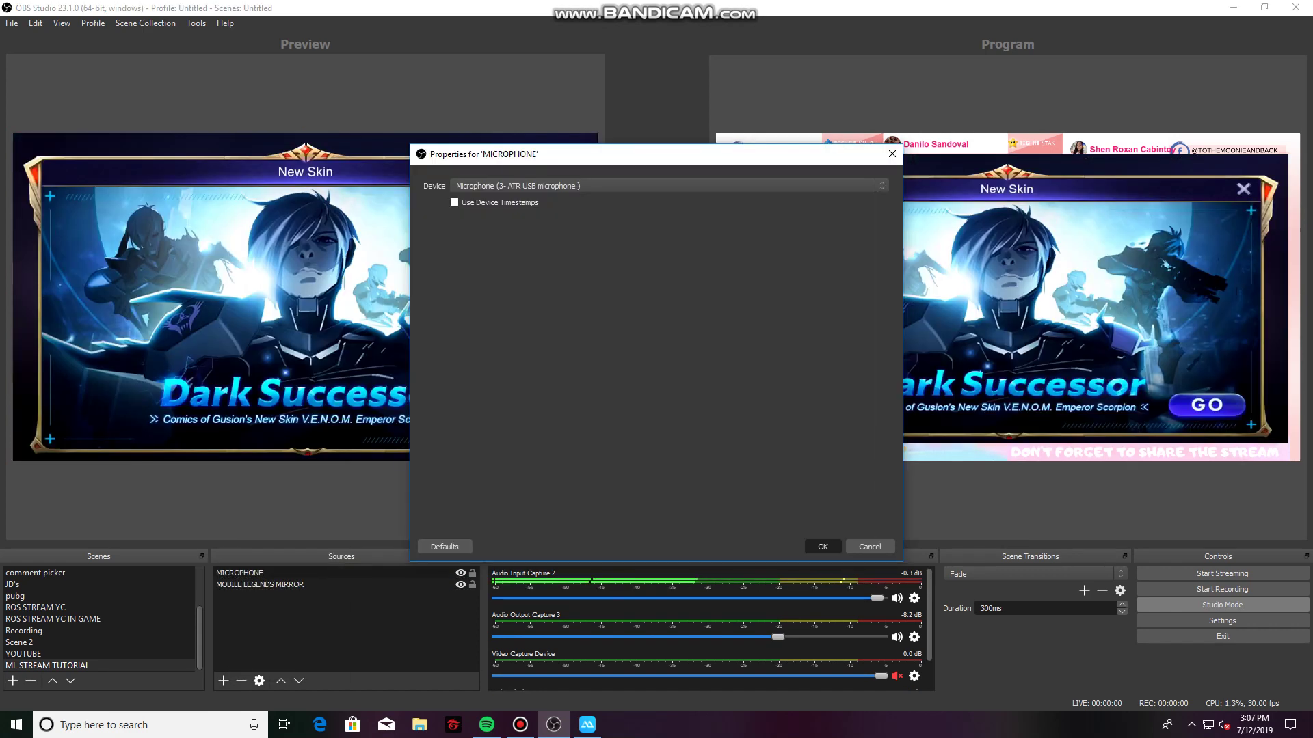
{"action": "left_click", "coordinate": [823, 547]}
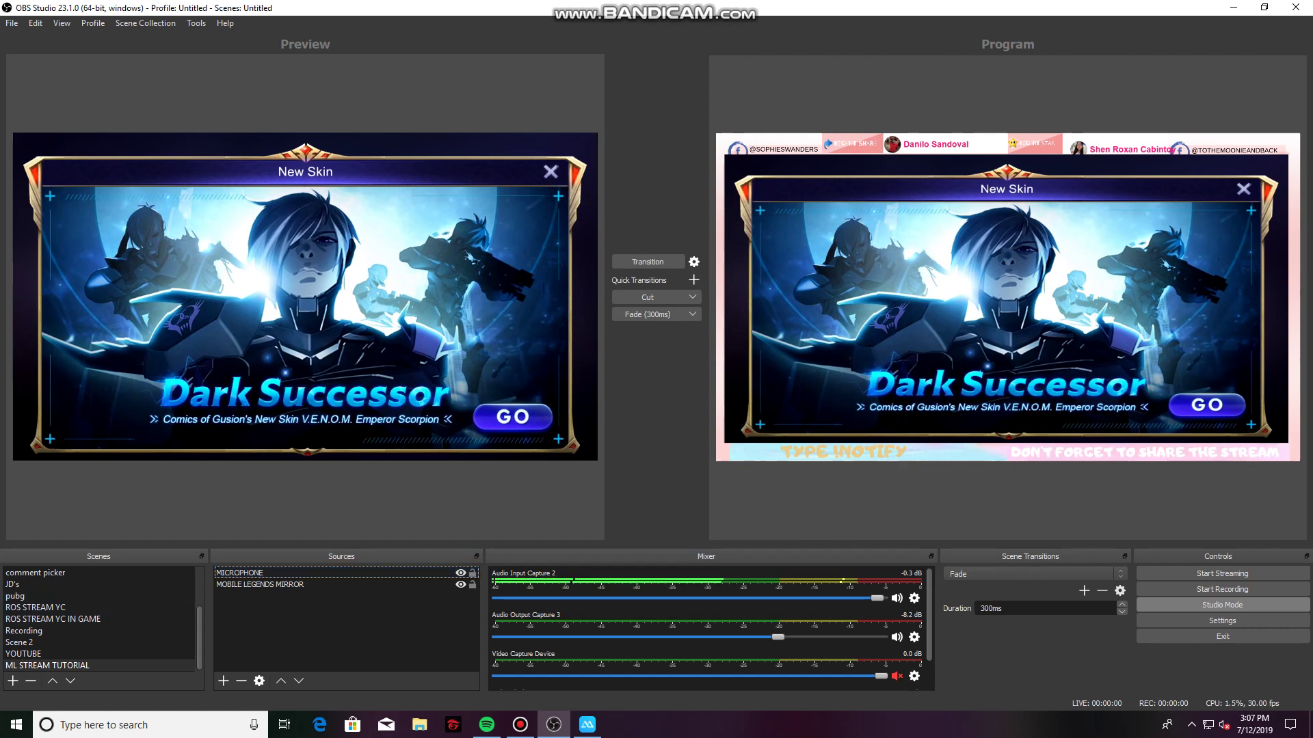
Add a Video Capture Device named CAMERA FOR STREAMING with the c922 webcam's default properties.
{"action": "left_click", "coordinate": [223, 681]}
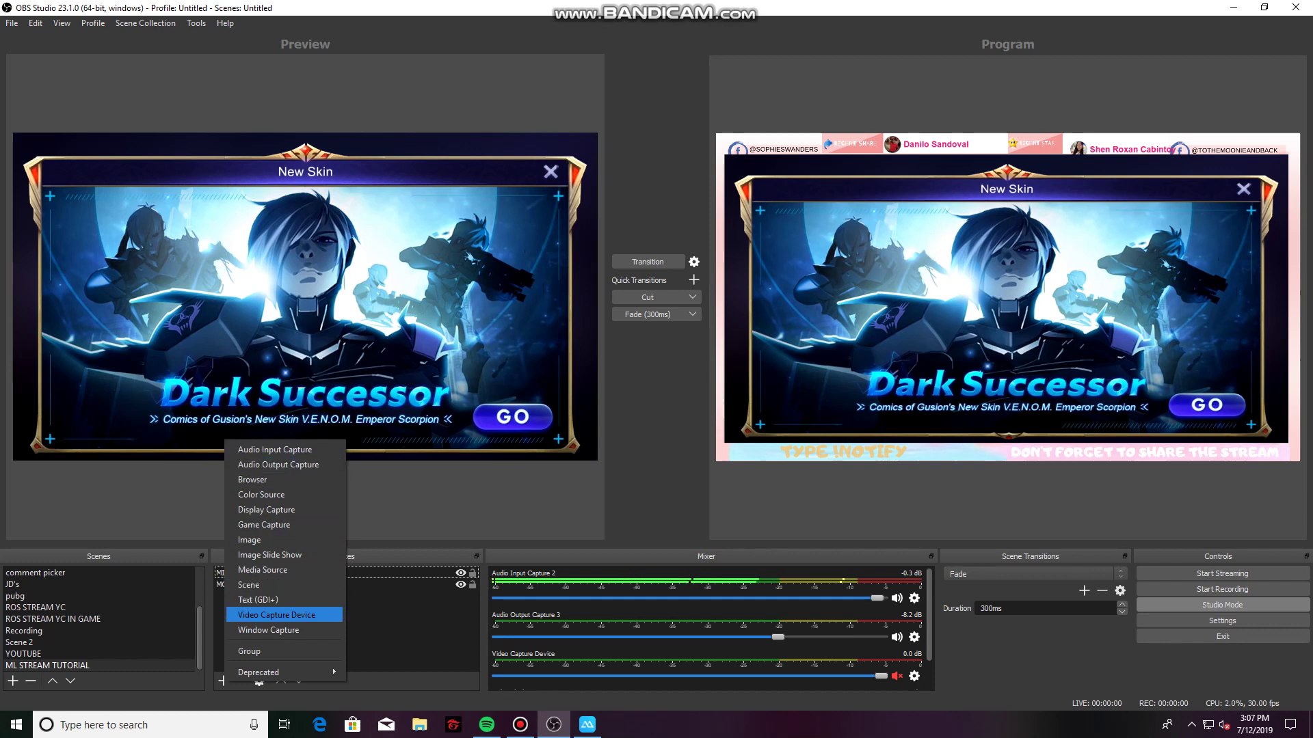
{"action": "left_click", "coordinate": [276, 614]}
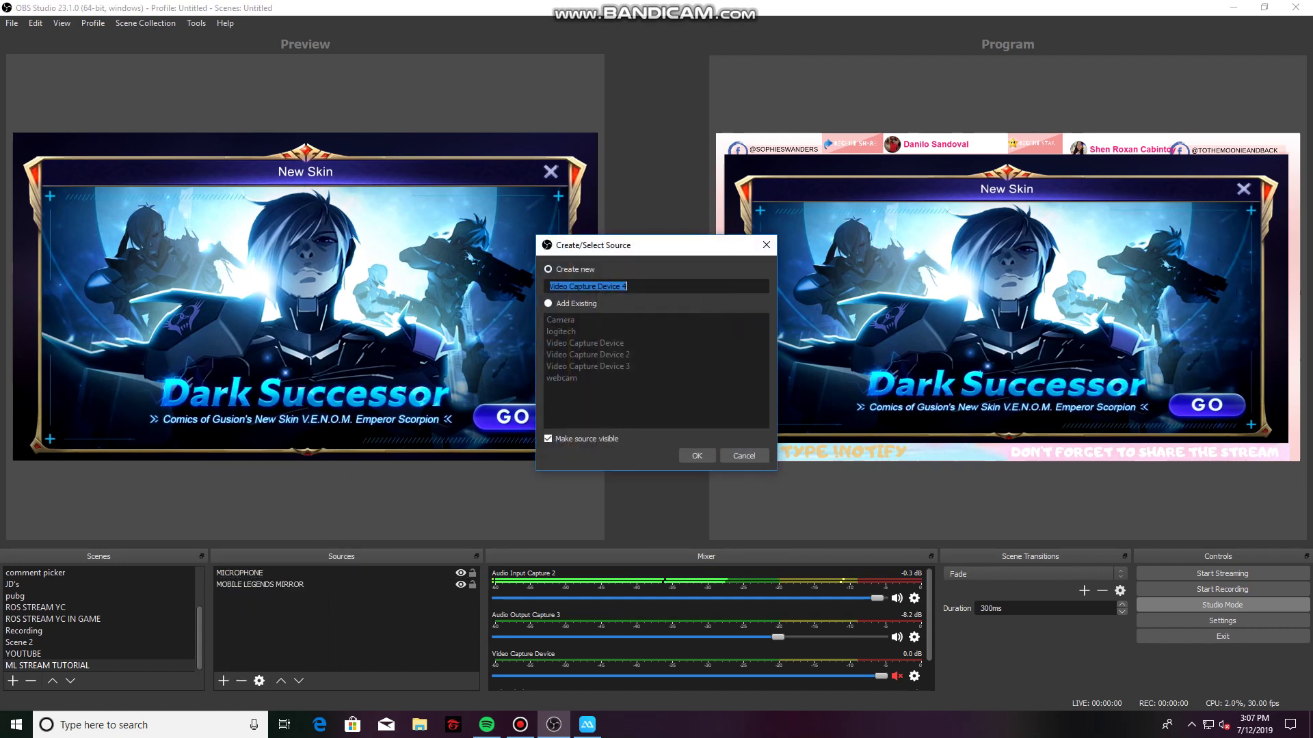
{"action": "type", "text": "CAMERA FOR STREAMING"}
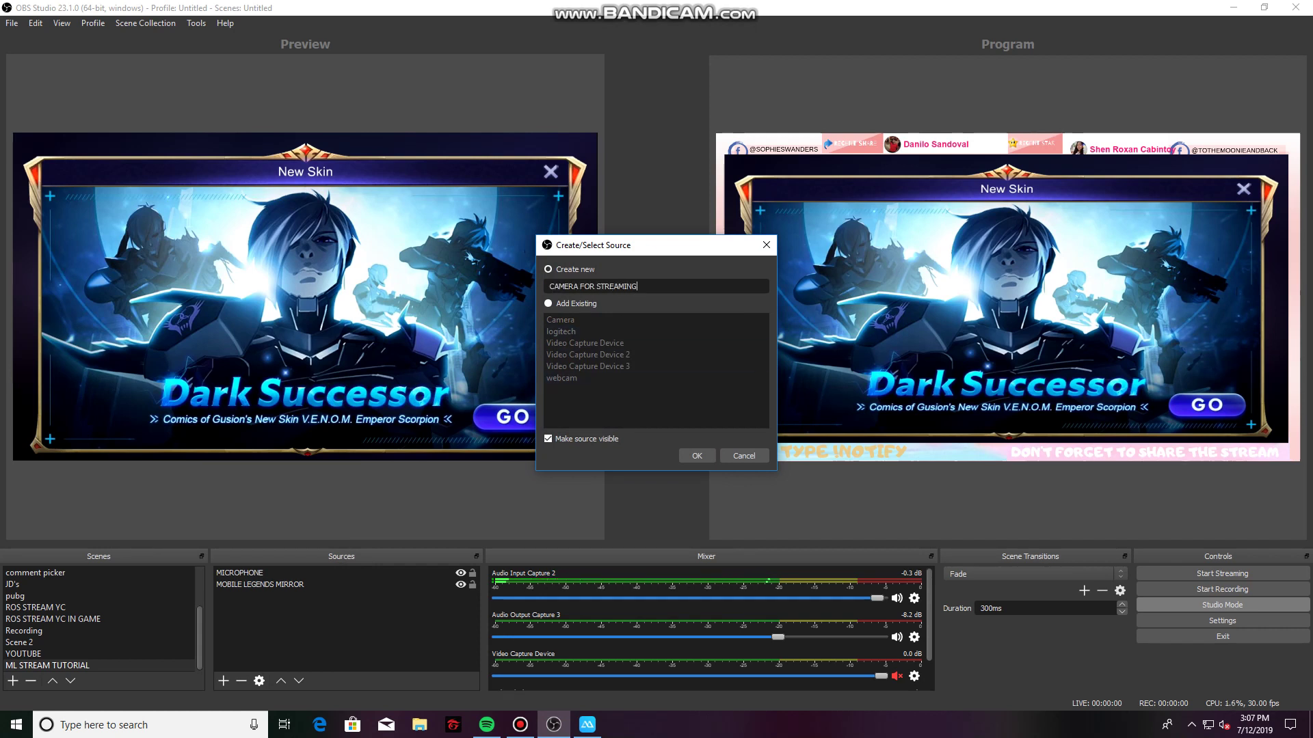
{"action": "left_click", "coordinate": [696, 455]}
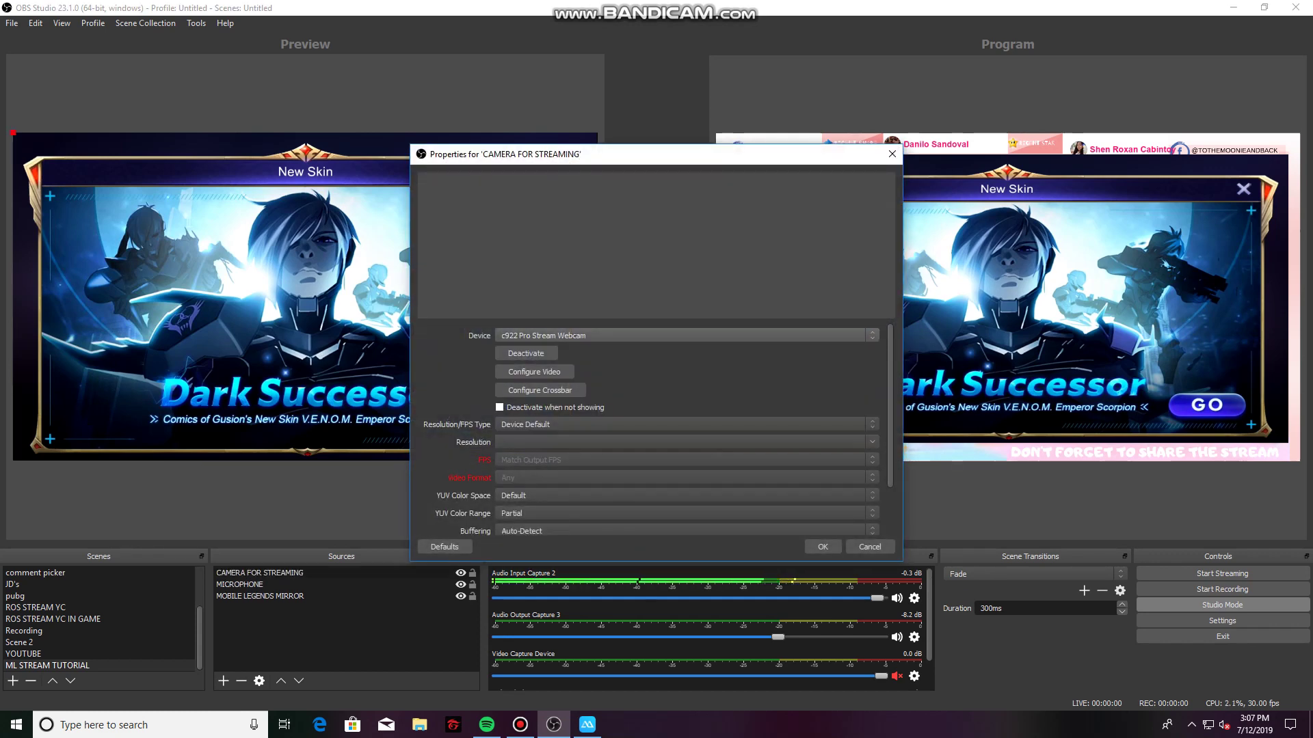
{"action": "left_click", "coordinate": [823, 547]}
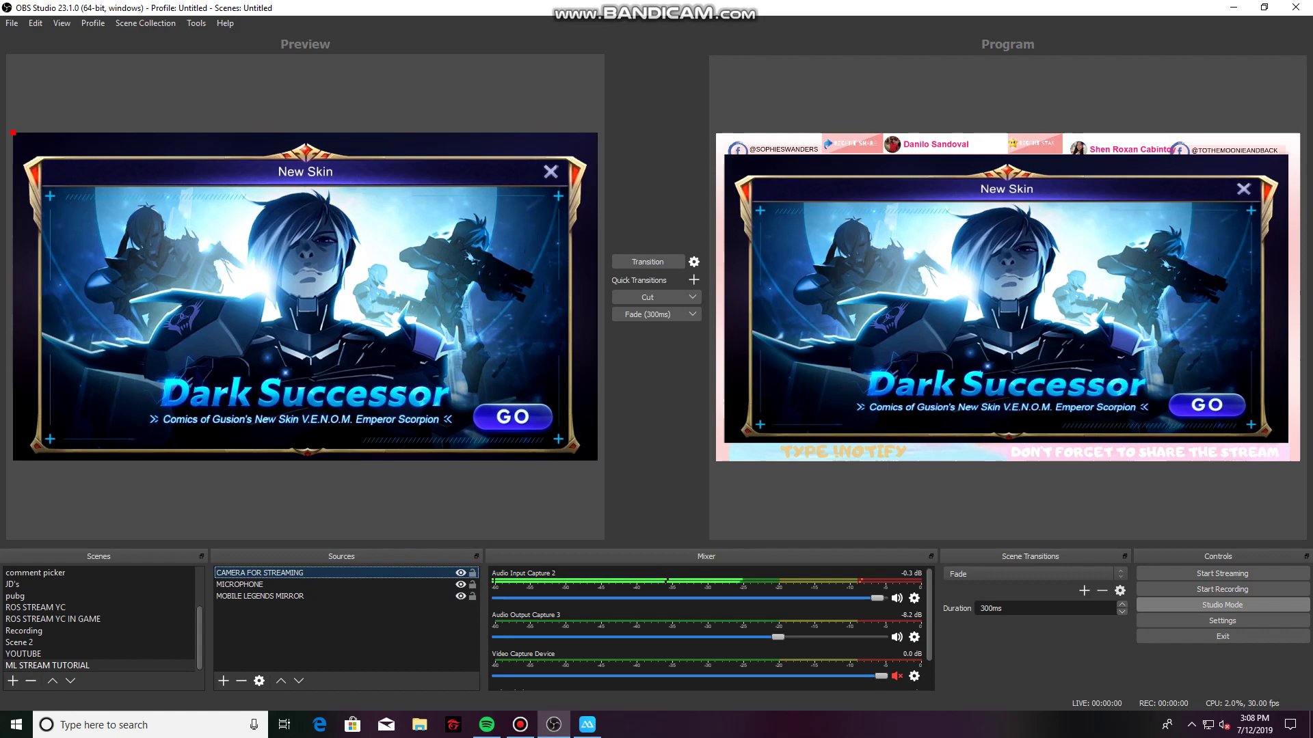
Drag the webcam overlay from the top-left to the lower-right corner of the preview.
{"action": "left_click", "coordinate": [1295, 8]}
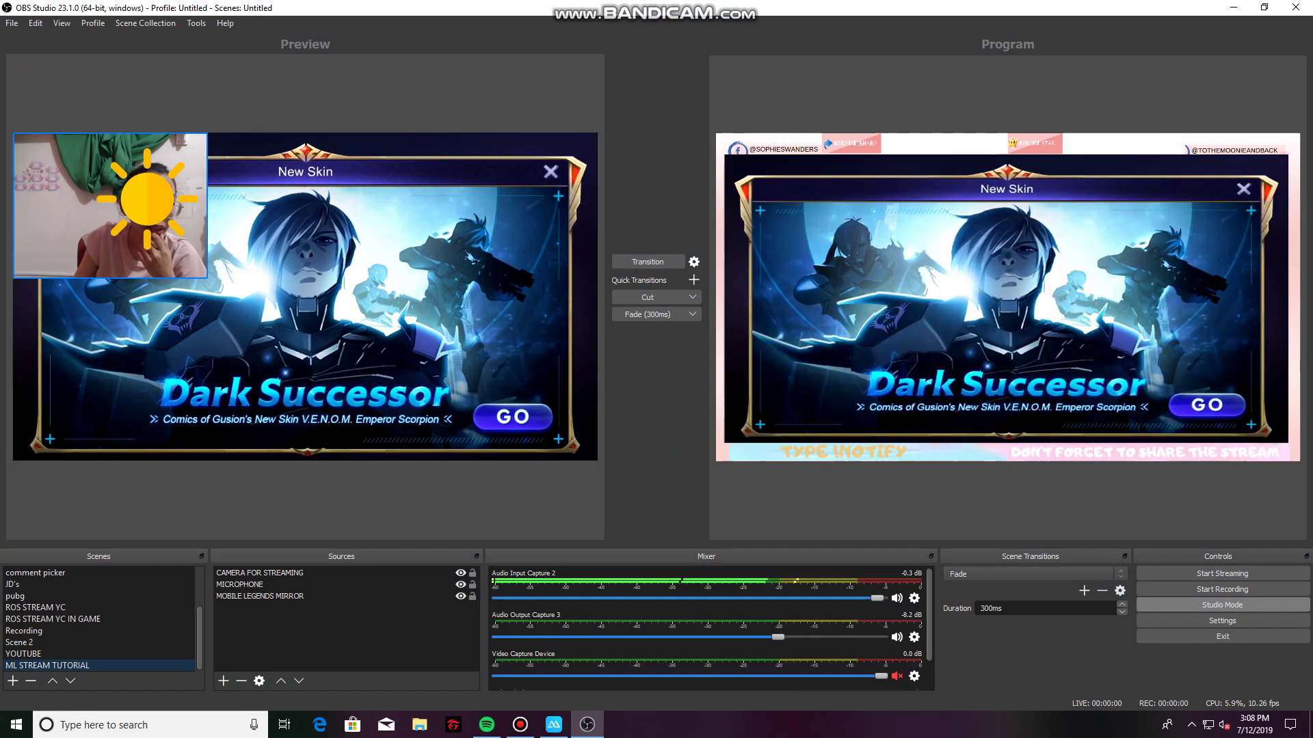
{"action": "left_click_drag", "start_coordinate": [110, 205], "coordinate": [500, 389]}
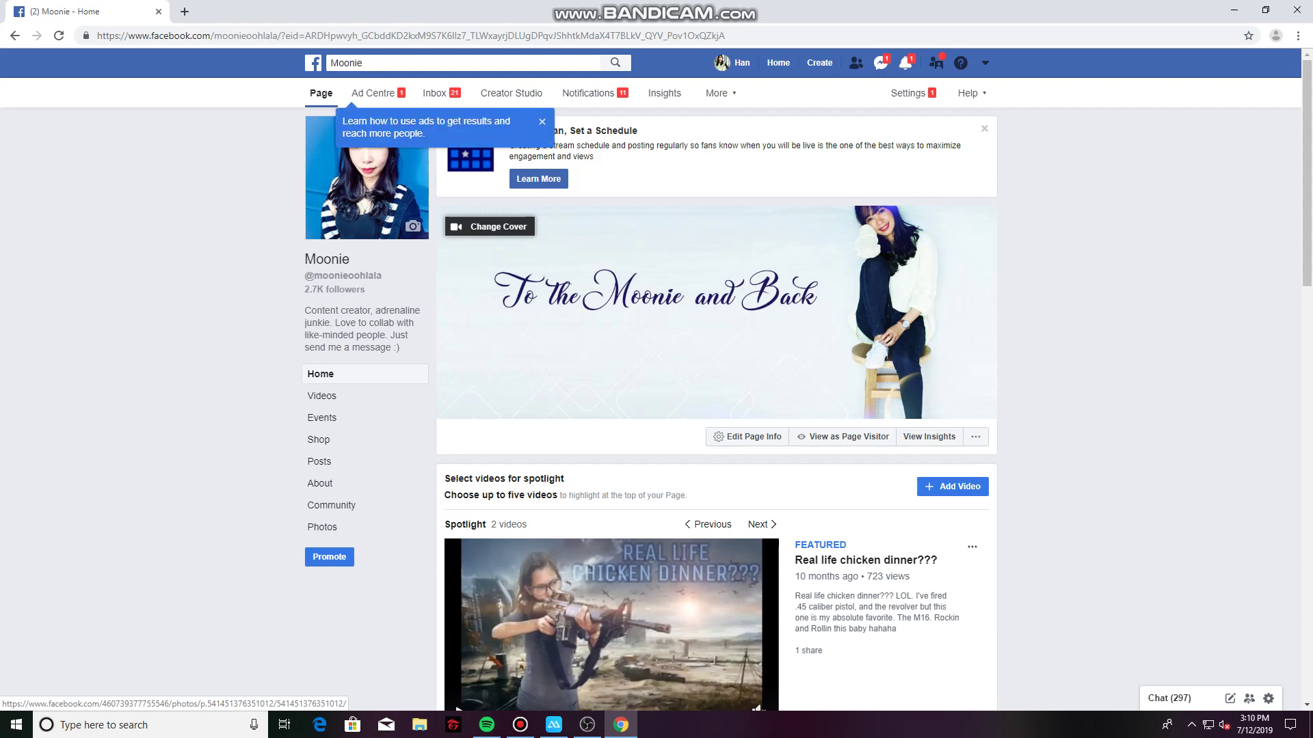
Open the Page's Creator Studio and start a Go Live broadcast showing the Connect stream-key setup.
{"action": "left_click", "coordinate": [512, 93]}
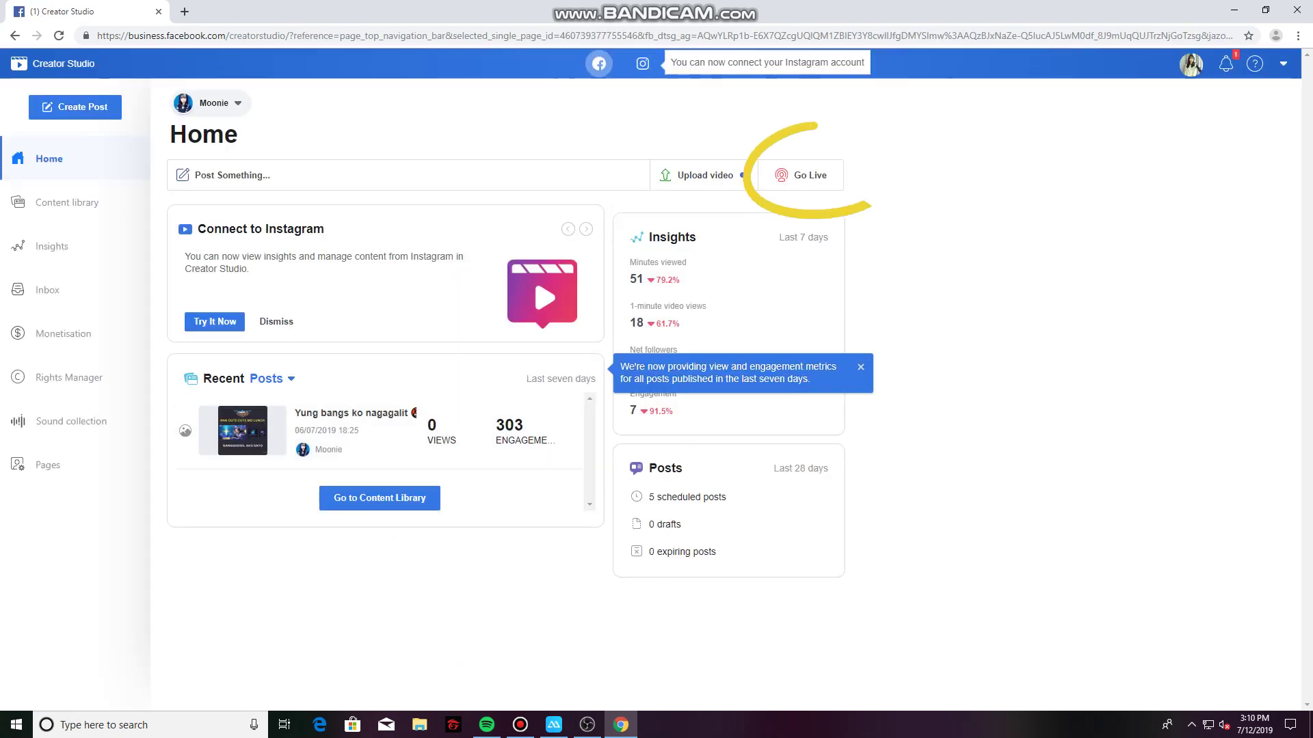
{"action": "left_click", "coordinate": [799, 175]}
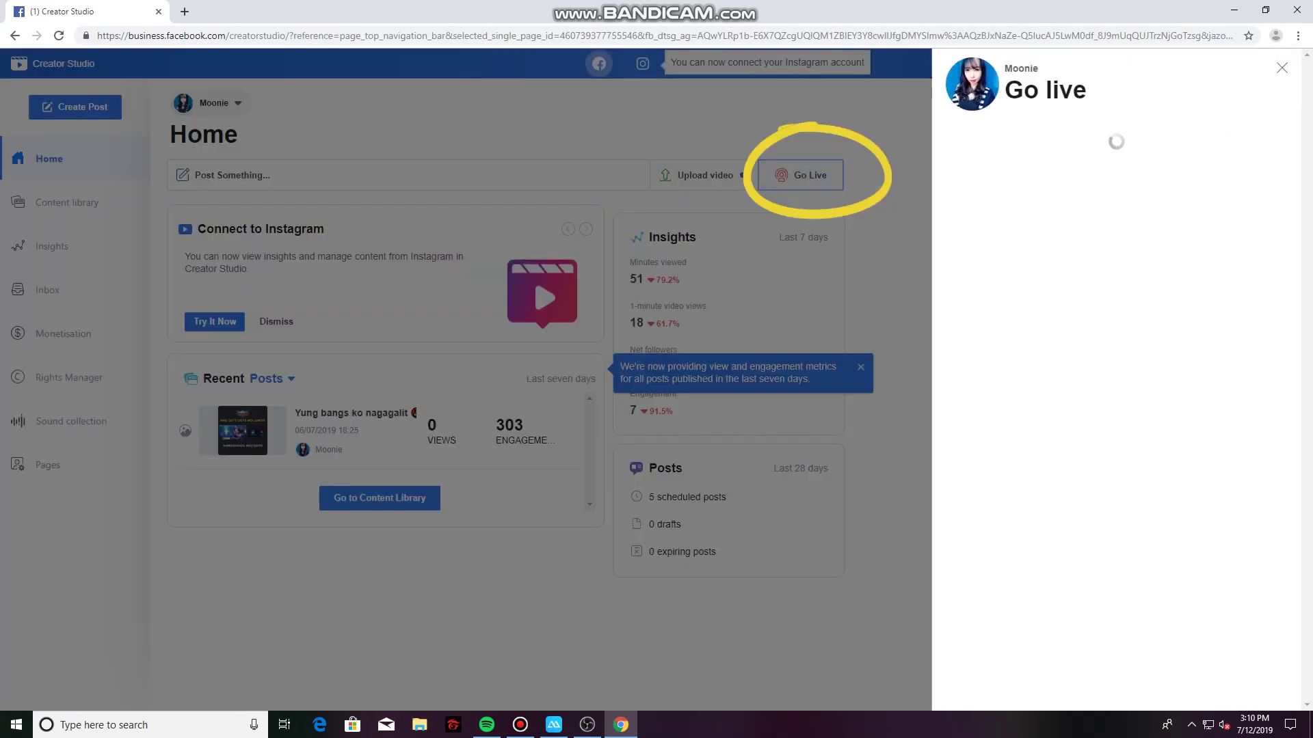
{"action": "key", "text": "Escape"}
{"action": "key", "text": "Return"}
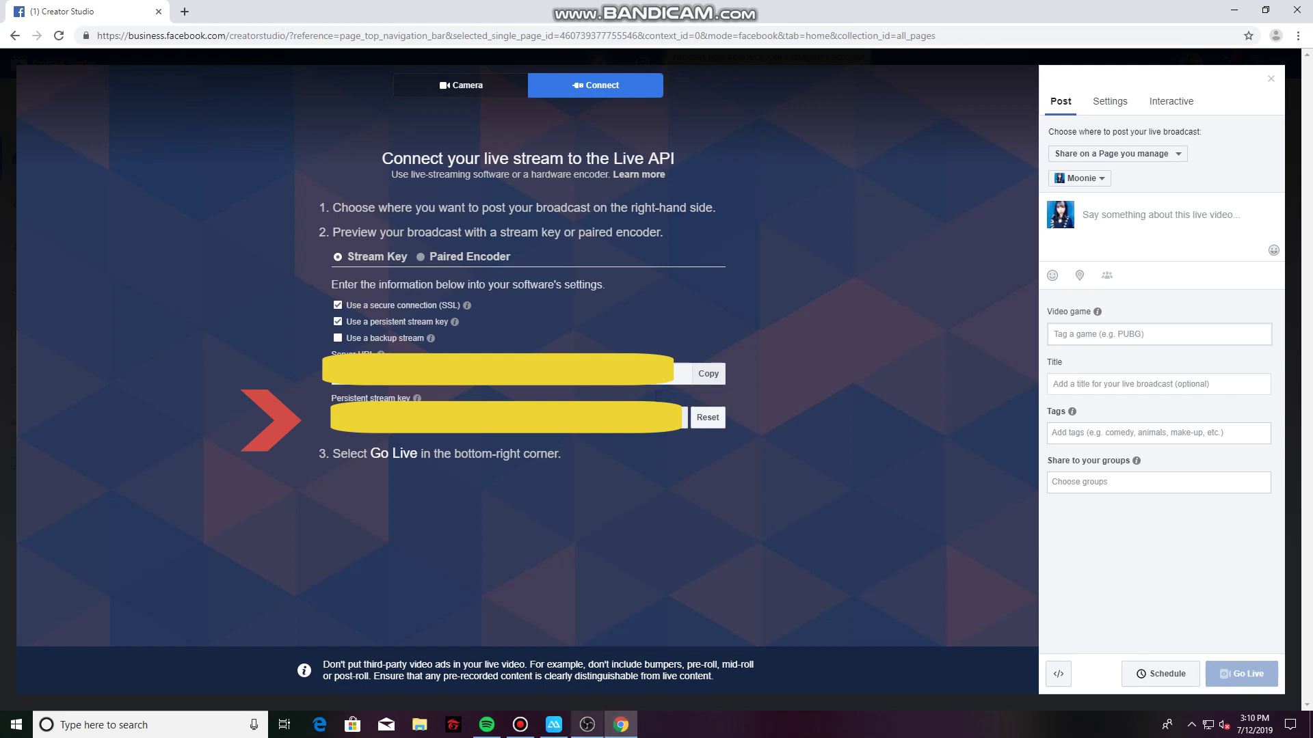
Paste the new Facebook stream key into OBS's Stream settings, apply it, and start streaming.
{"action": "left_click", "coordinate": [587, 725]}
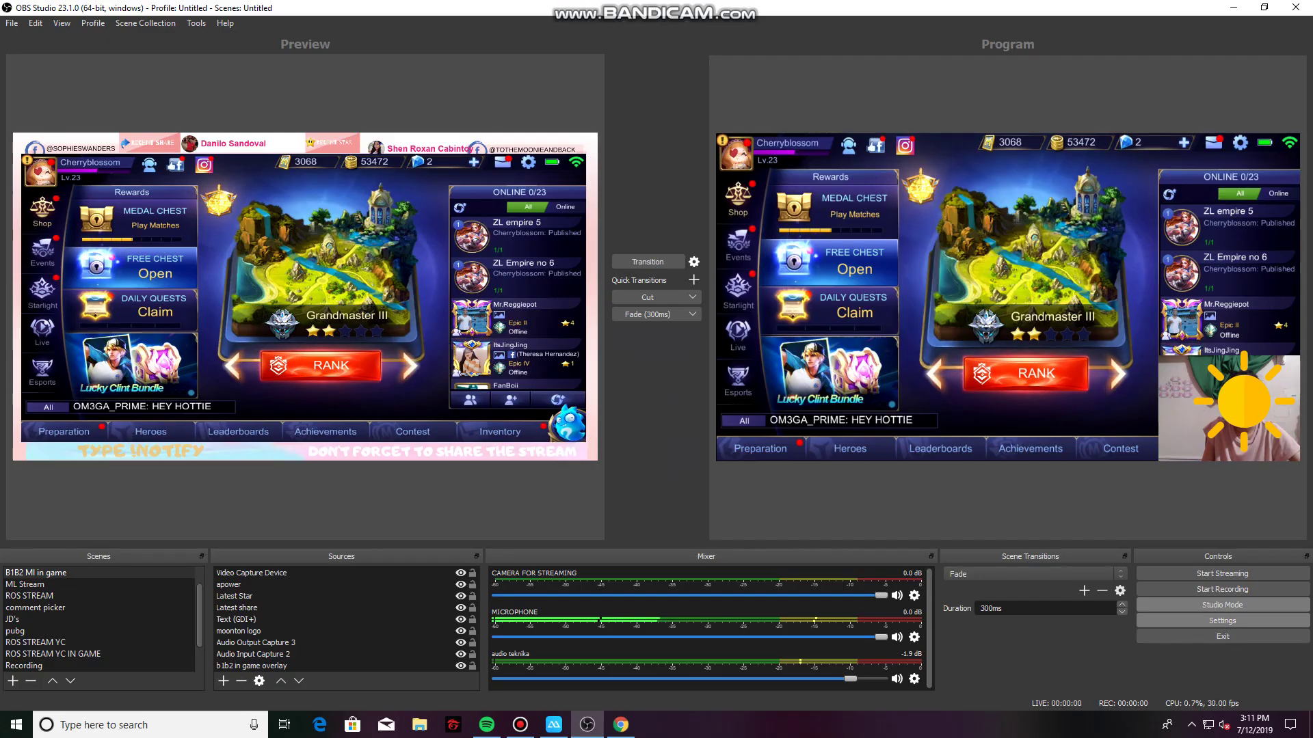
{"action": "left_click", "coordinate": [1222, 621]}
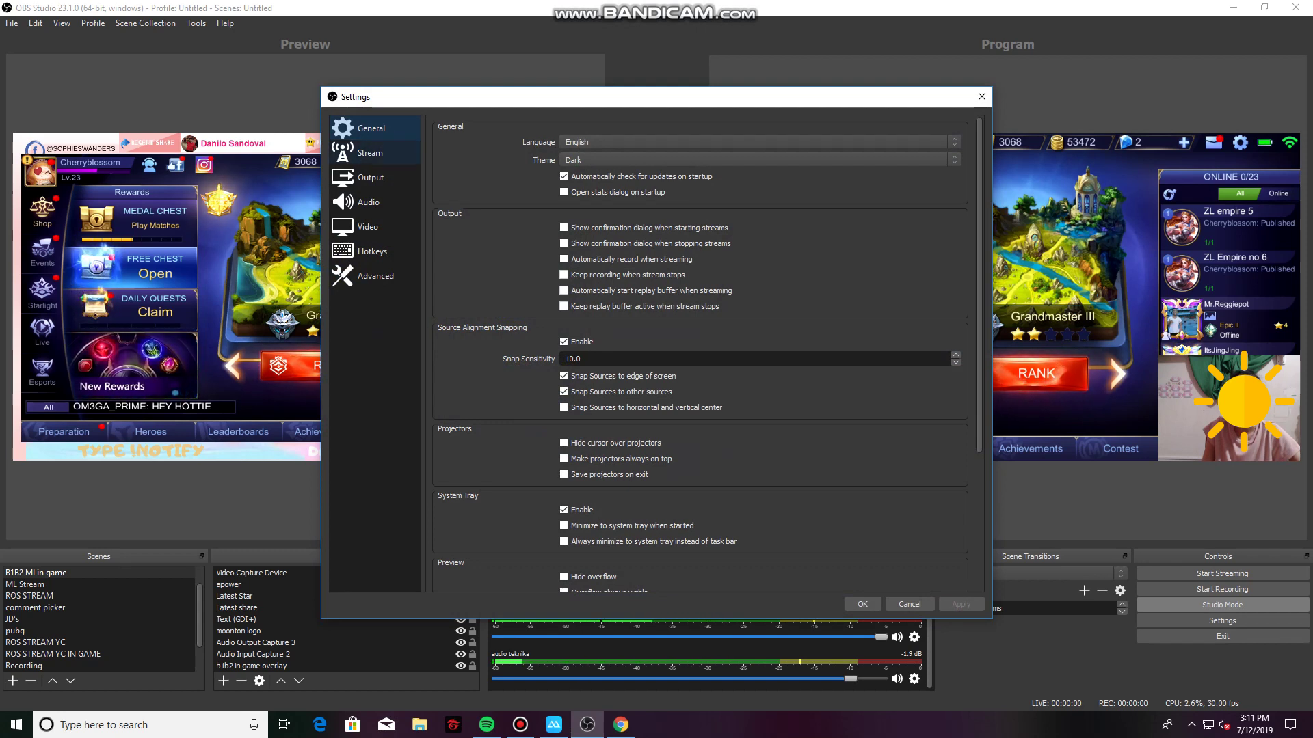
{"action": "left_click", "coordinate": [370, 153]}
{"action": "double_click", "coordinate": [735, 173]}
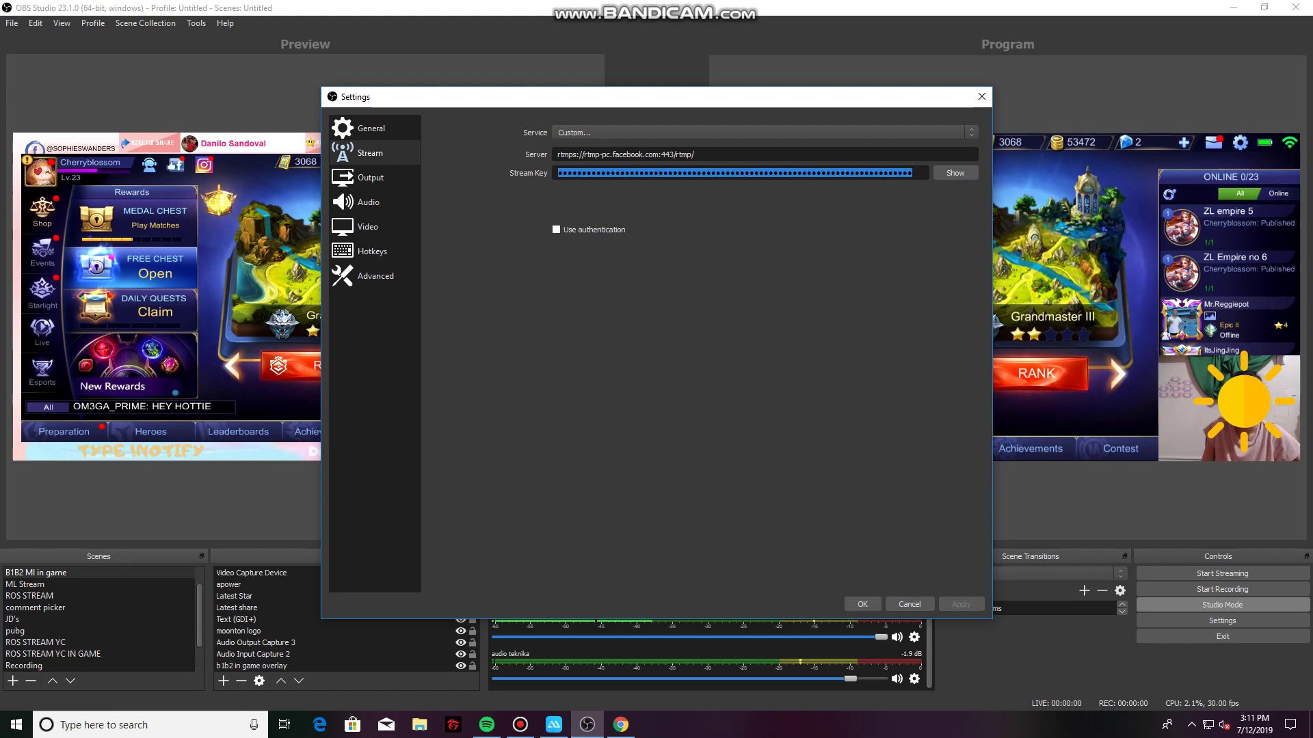
{"action": "key", "text": "ctrl+v"}
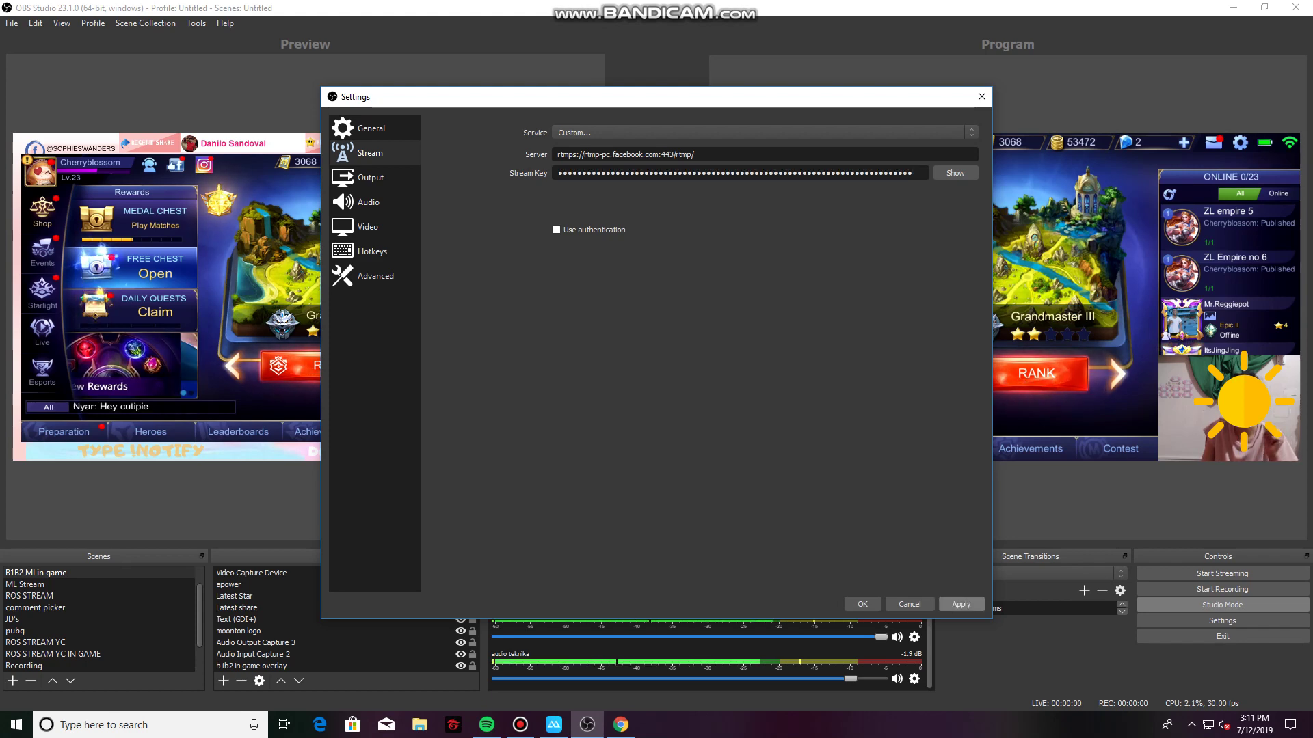
{"action": "left_click", "coordinate": [961, 604]}
{"action": "left_click", "coordinate": [862, 604]}
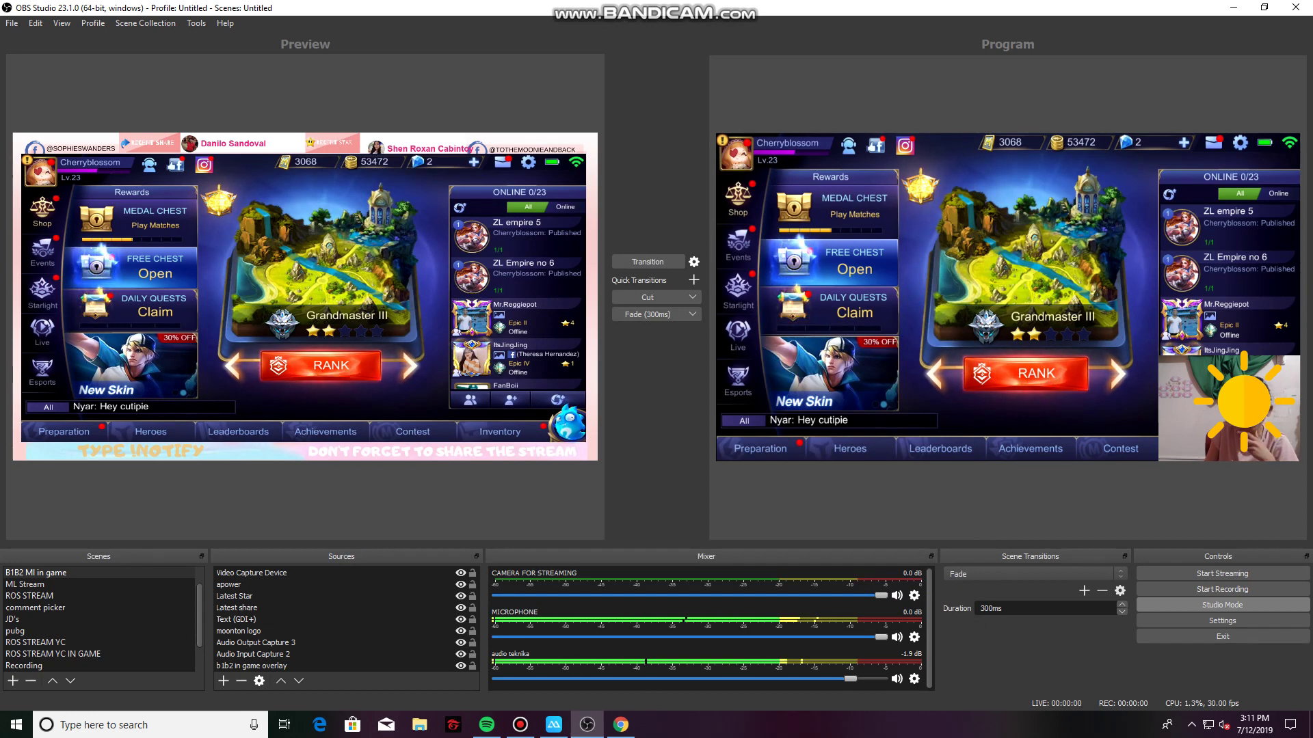
{"action": "left_click", "coordinate": [1222, 573]}
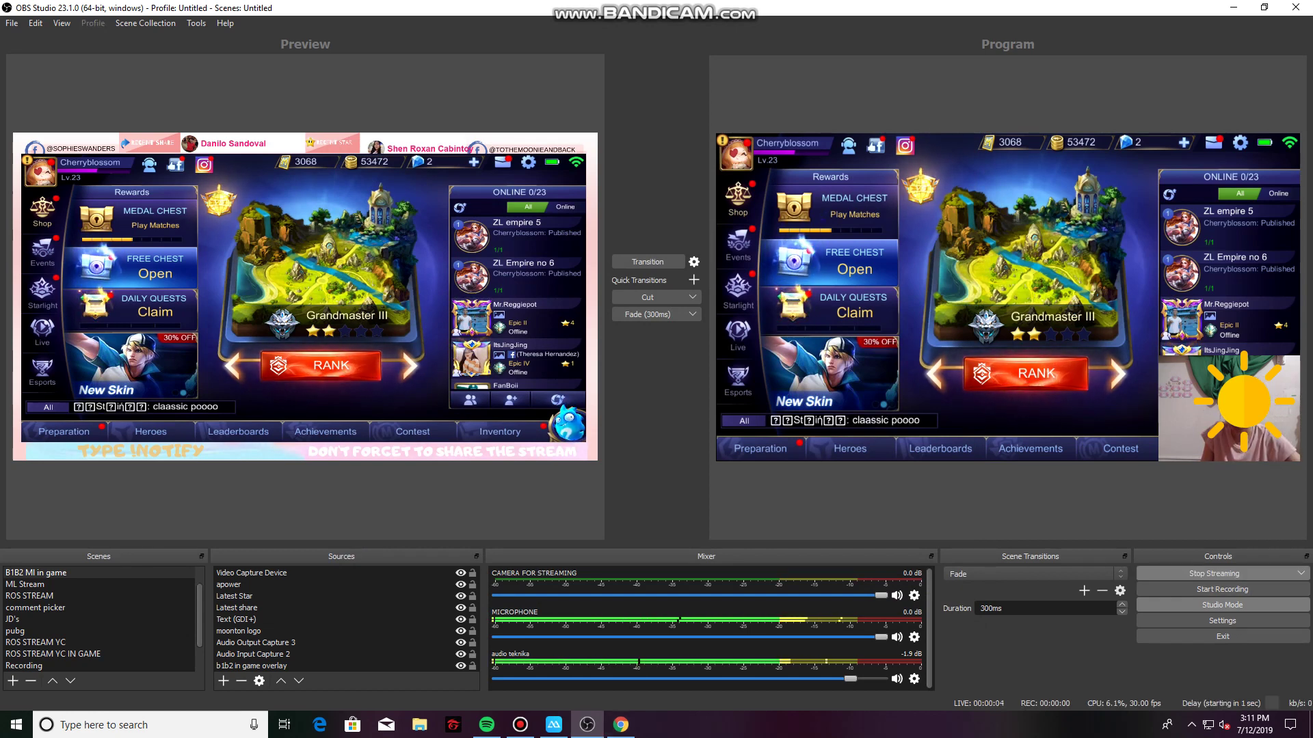
{"action": "key", "text": "alt+Tab"}
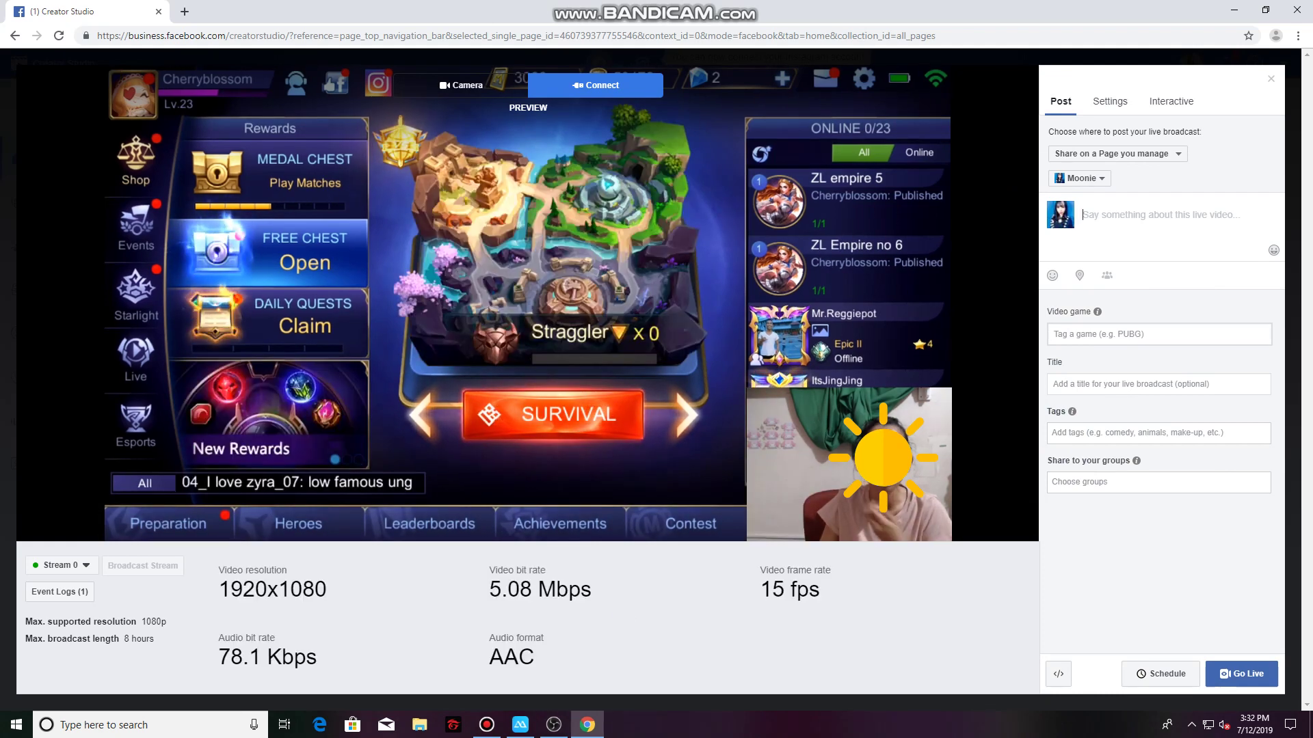
Write the description 'Let's play Mobile Legends. Practice on new hero.' and tag the game Mobile Legends.
{"action": "type", "text": "Let's play"}
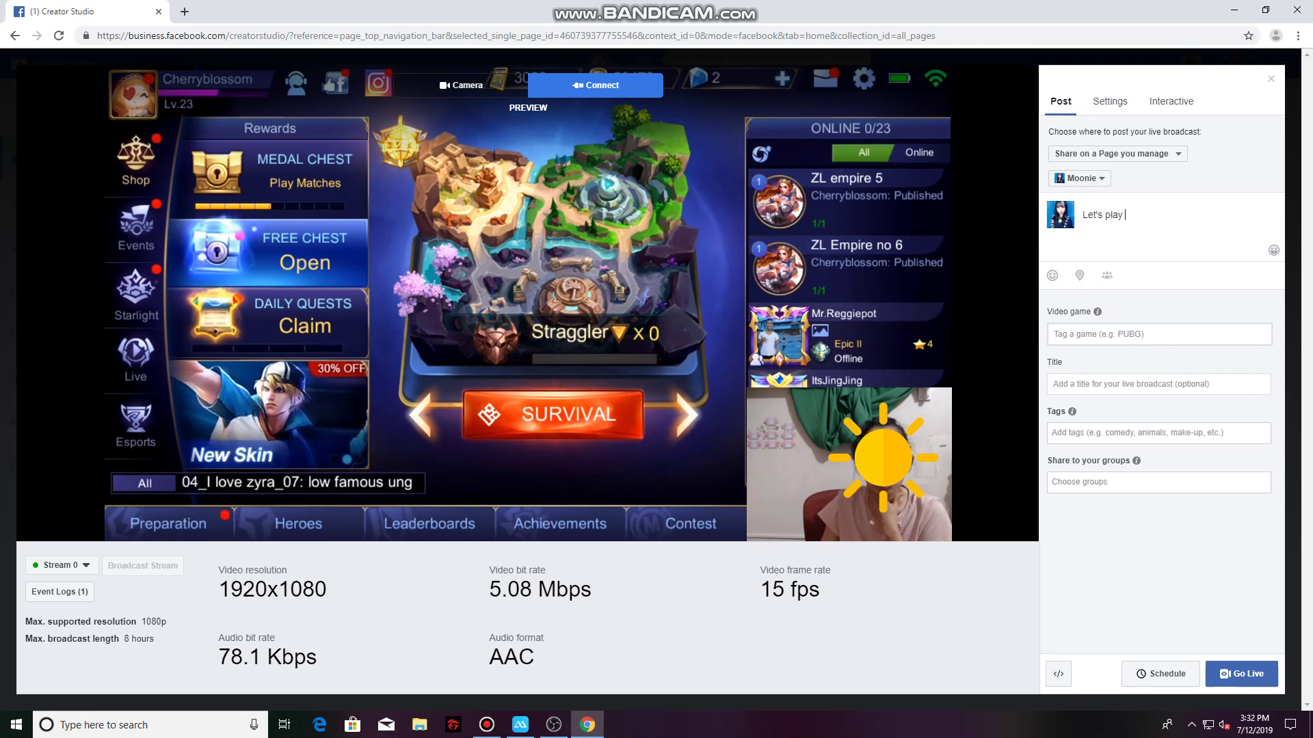
{"action": "type", "text": " Mobile Legends. "}
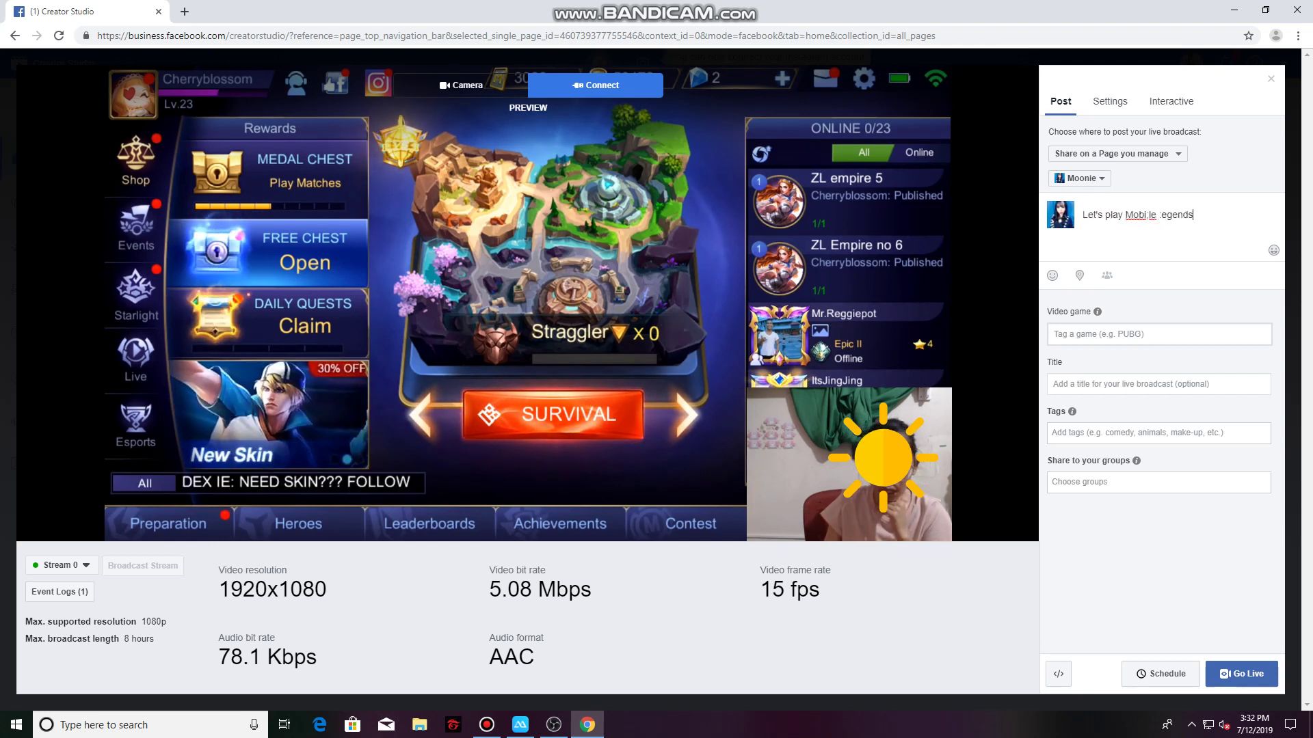
{"action": "type", "text": "Pra"}
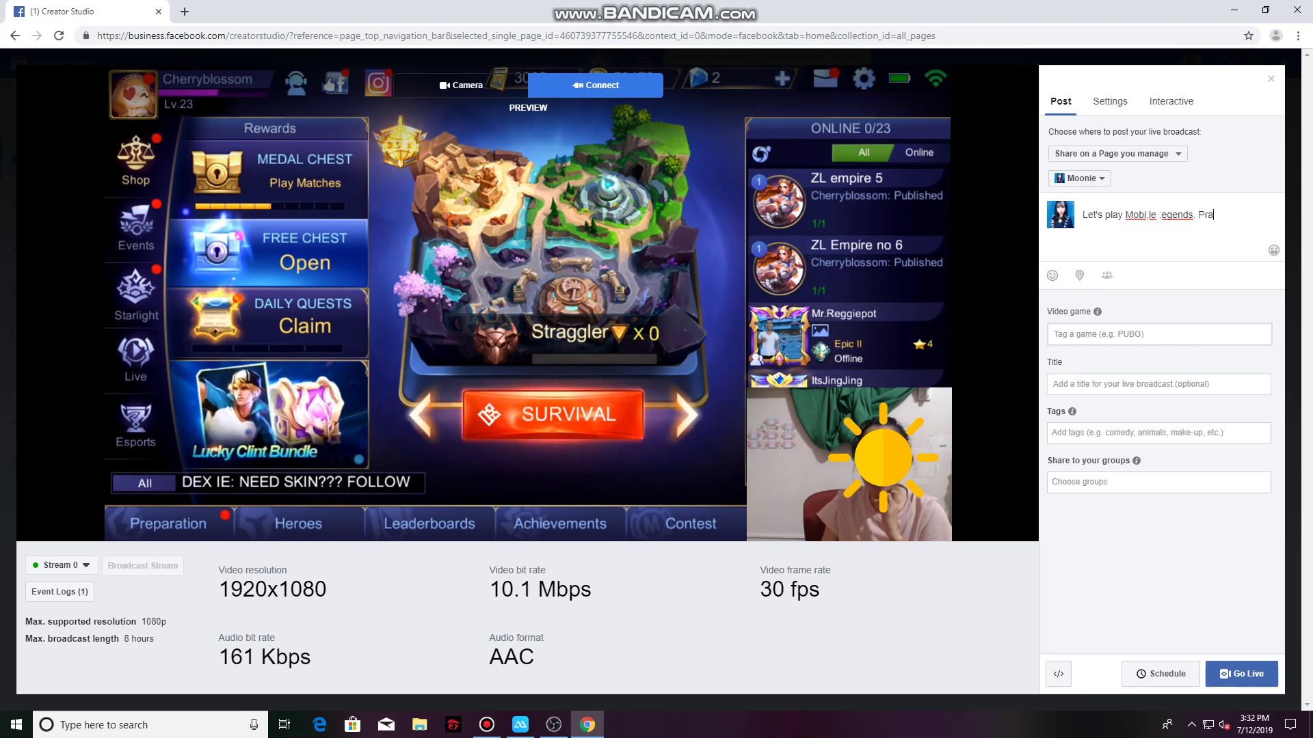
{"action": "type", "text": "ctice on new hero."}
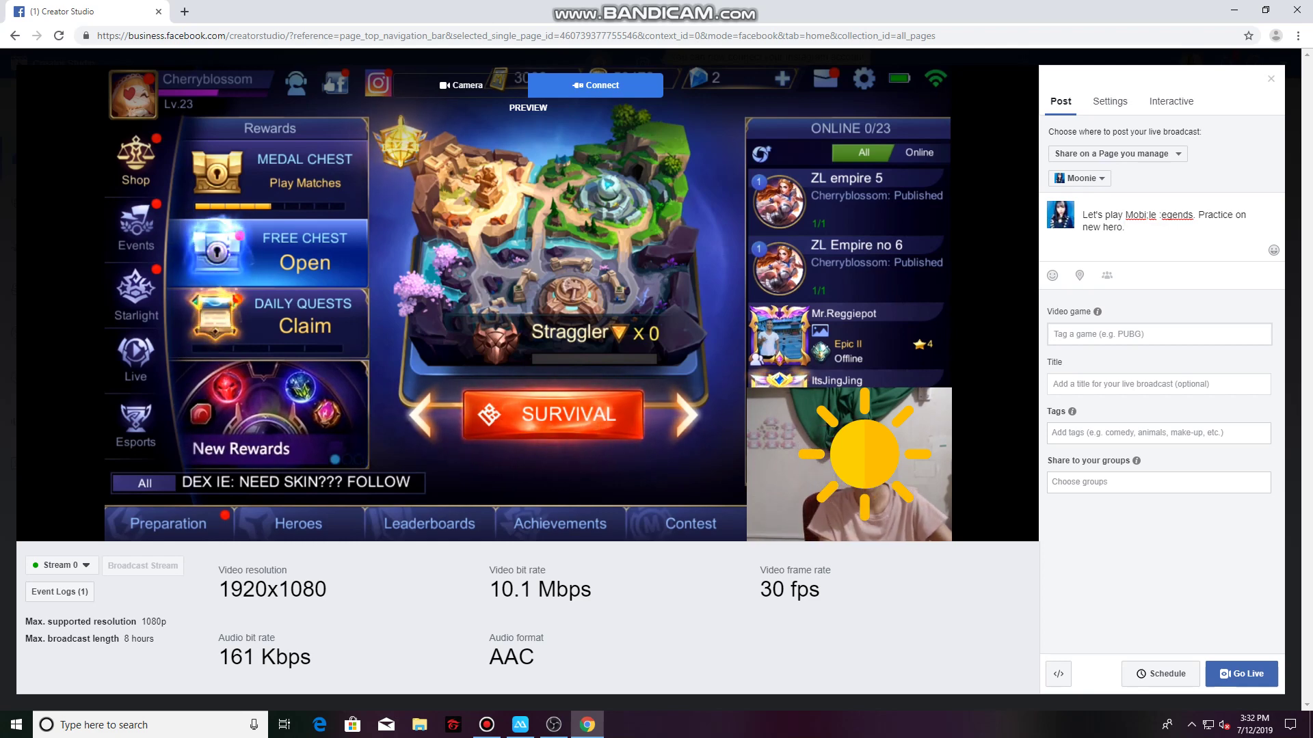
{"action": "left_click", "coordinate": [1055, 334]}
{"action": "type", "text": "Mobiler"}
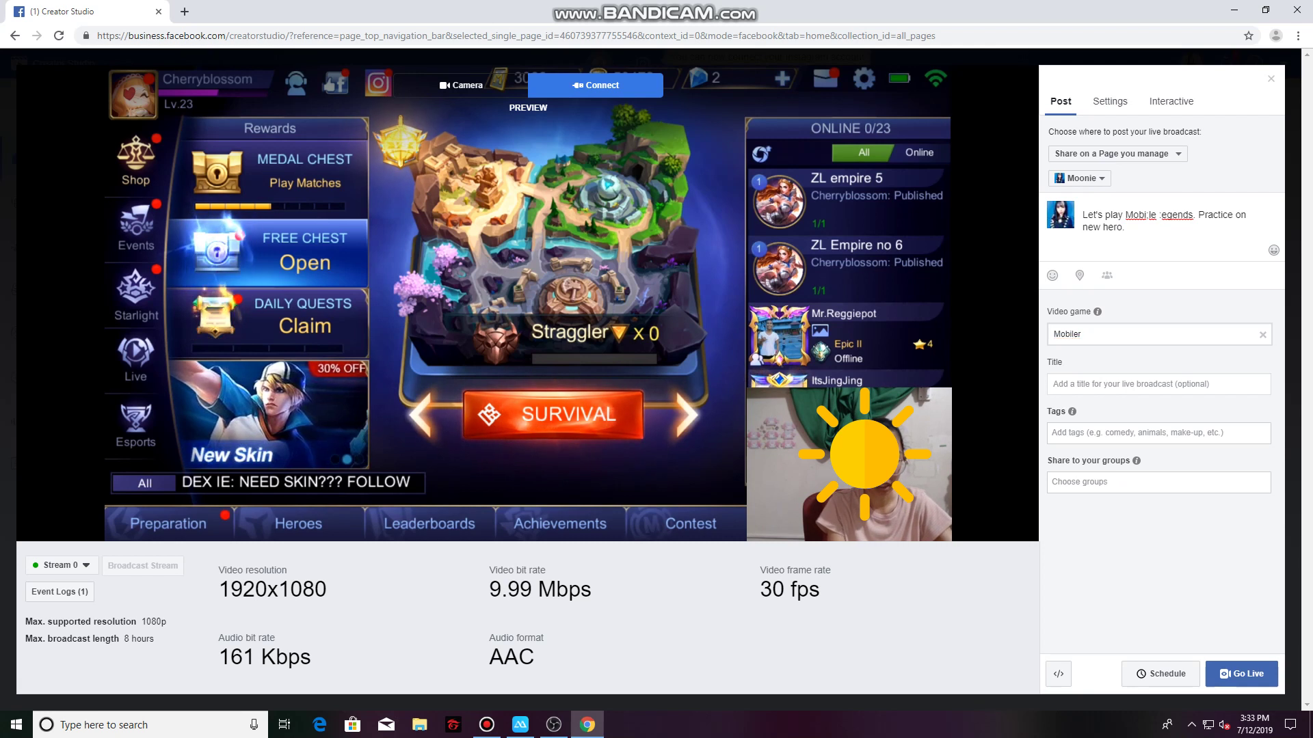
{"action": "key", "text": "BackSpace"}
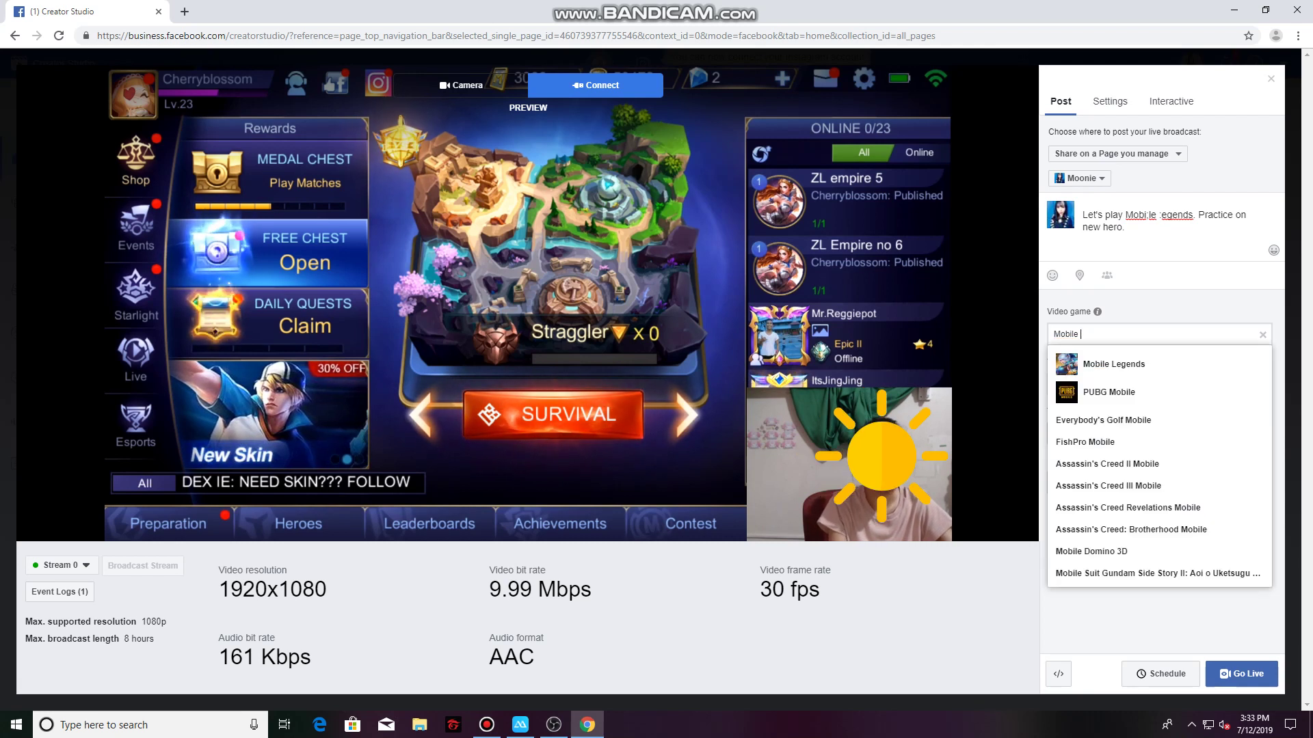
{"action": "type", "text": "Legends"}
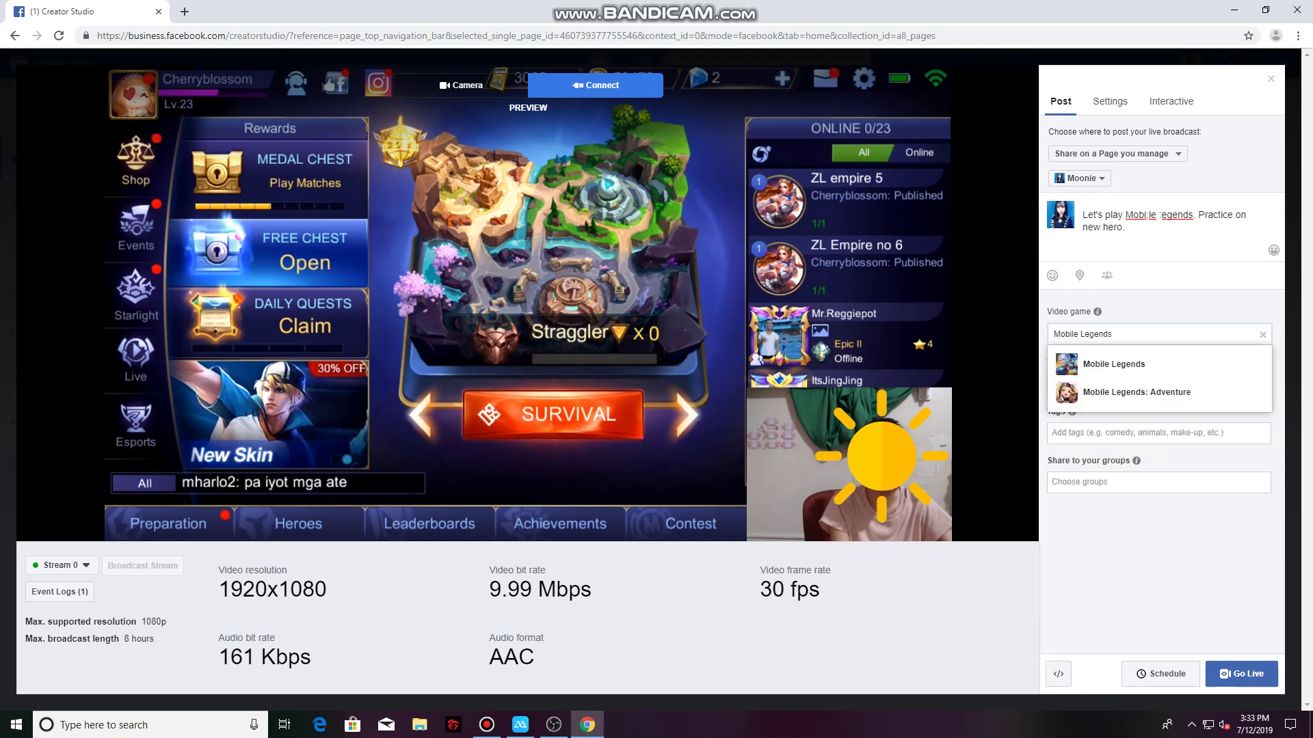
{"action": "key", "text": "Down"}
{"action": "key", "text": "Return"}
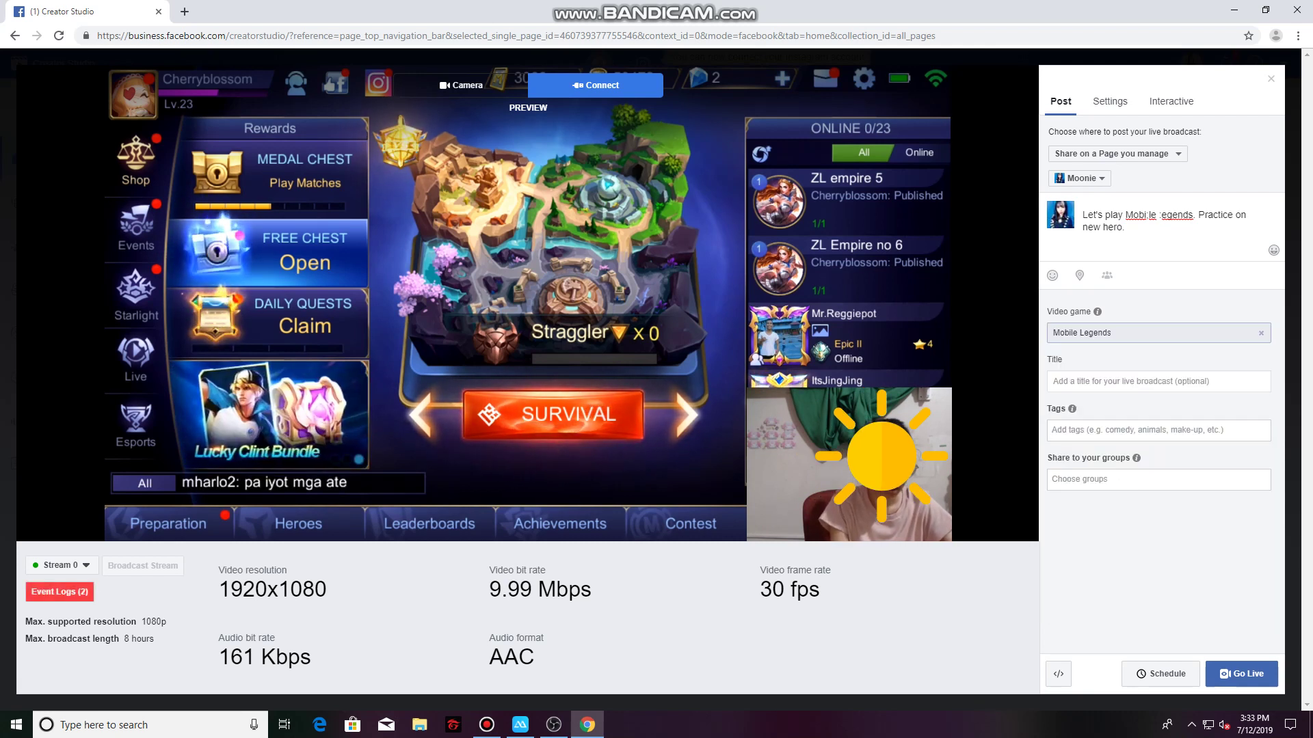